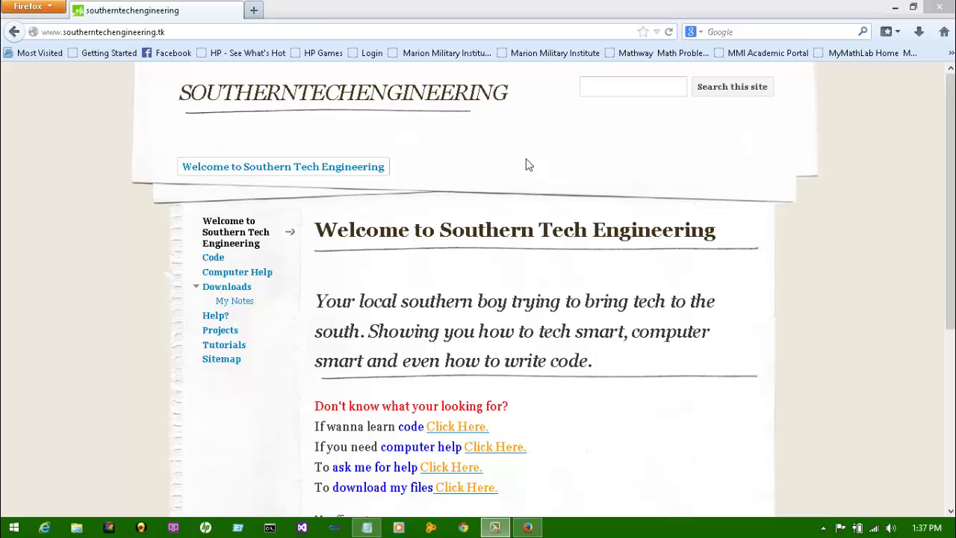
Step: Show the Windows 8 Start screen and return to the desktop
key(super)
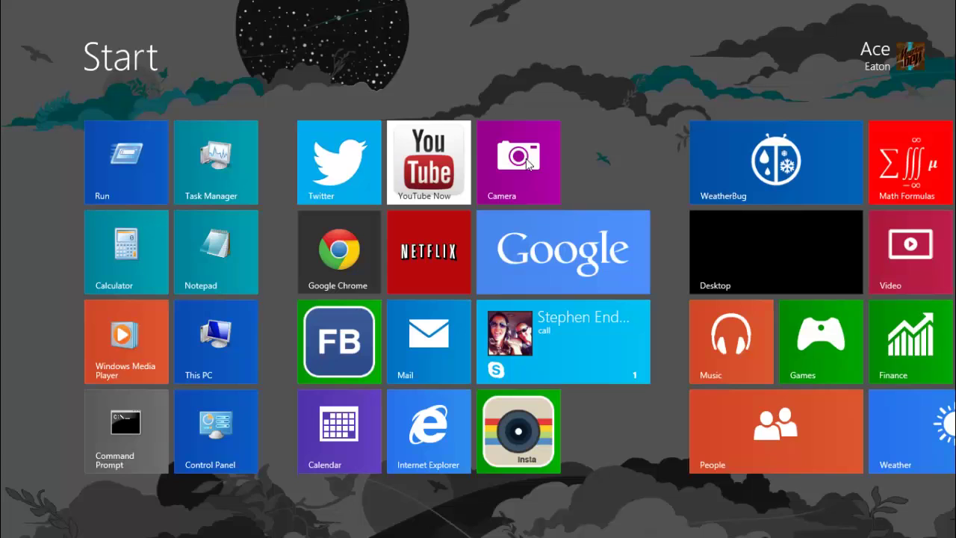
key(super)
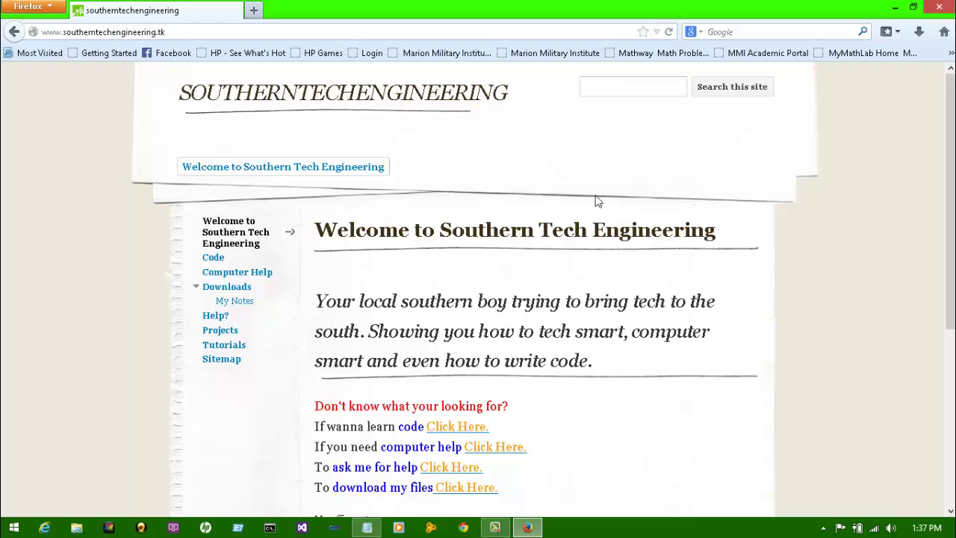
Step: Switch to the Notepad link list and copy the web address under "aero theme"
click(361, 530)
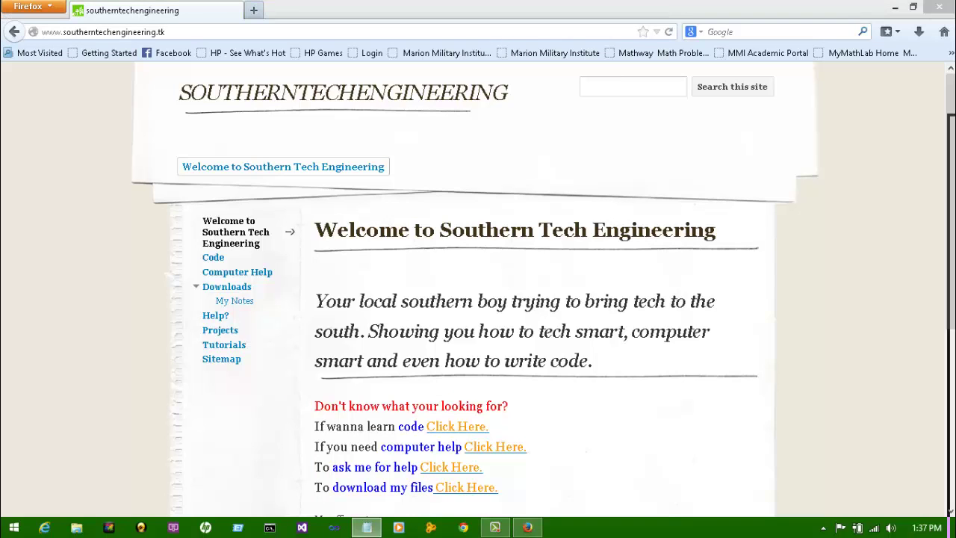
click(693, 103)
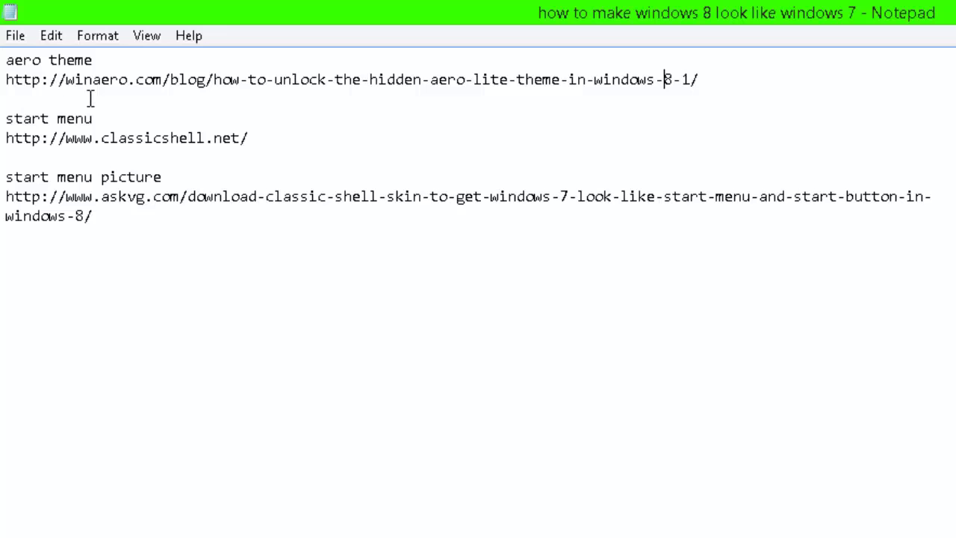
drag(779, 81, 3, 80)
key(ctrl+c)
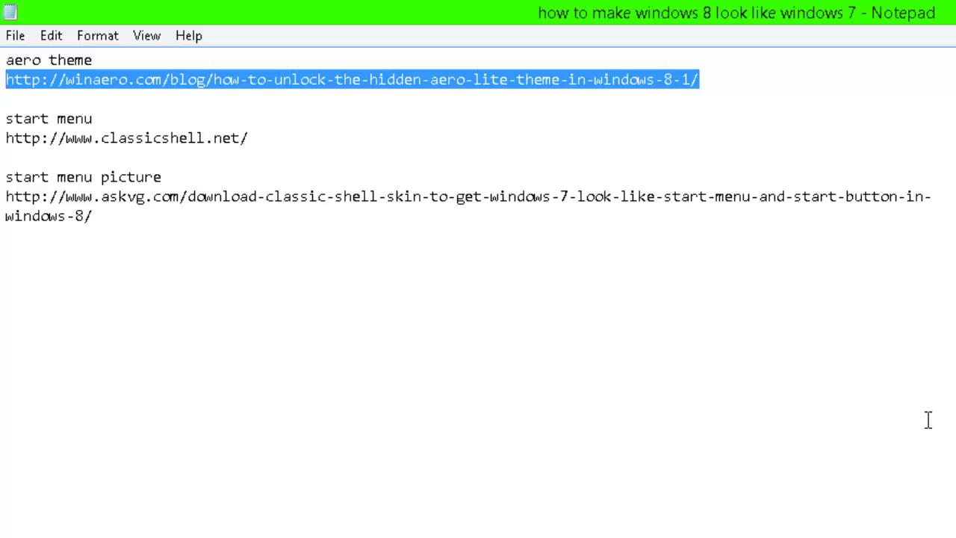
key(alt+Tab)
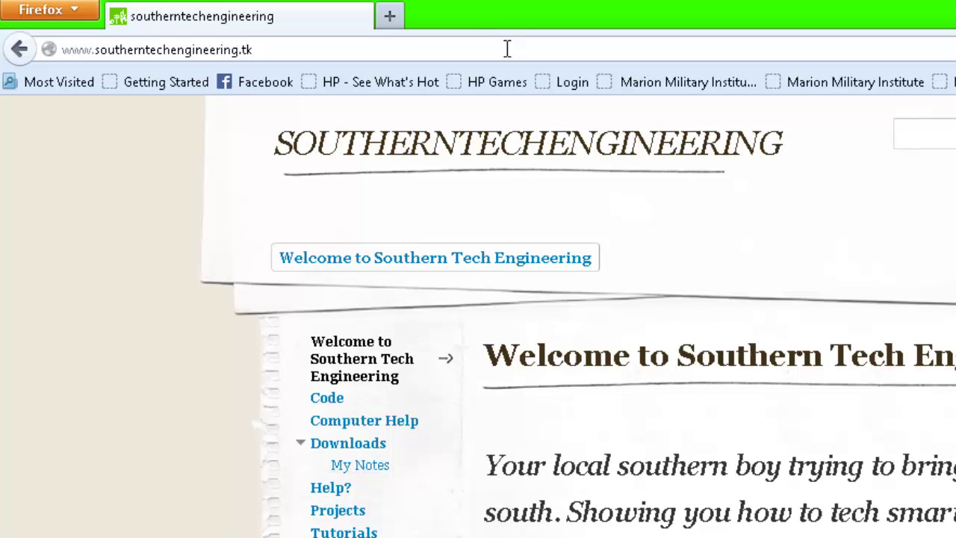
click(498, 47)
key(BackSpace)
key(ctrl+v)
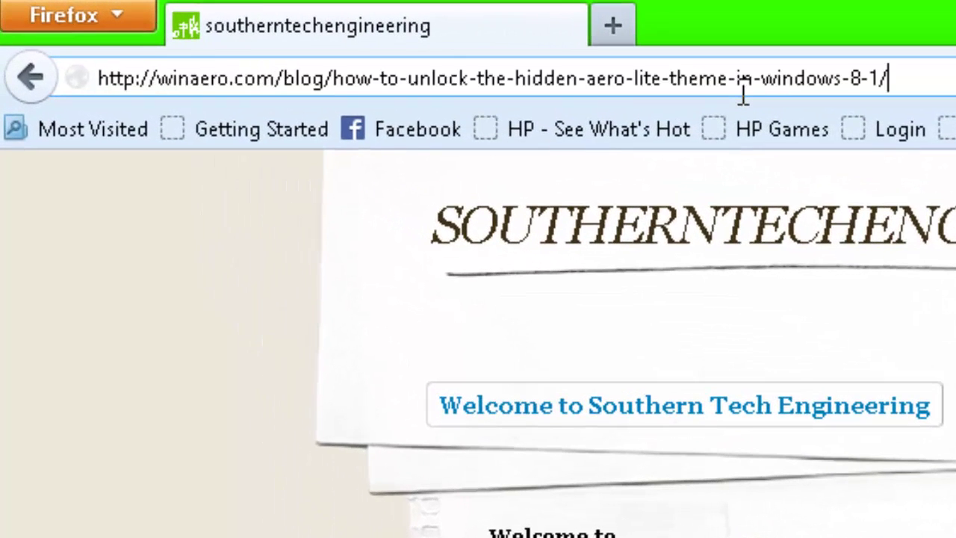
key(Return)
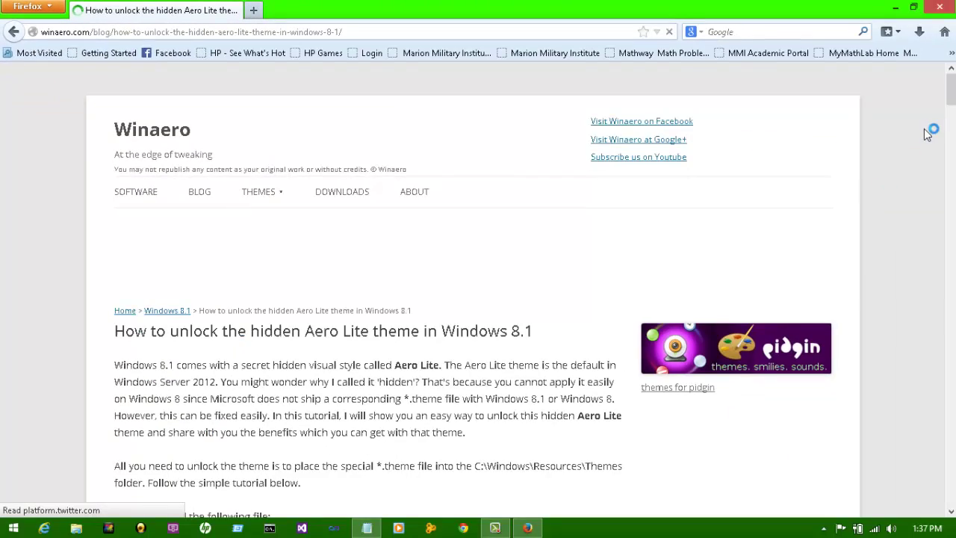
Step: Examine the Aero Lite theme download instructions and locate the aerolite archive on the desktop
scroll(952, 101, down, 2)
drag(952, 101, 952, 102)
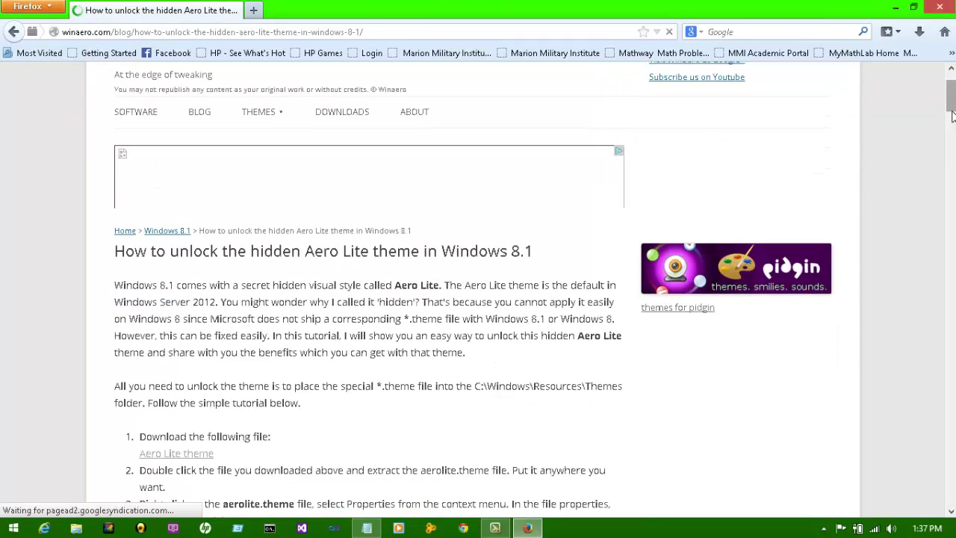
scroll(951, 116, down, 5)
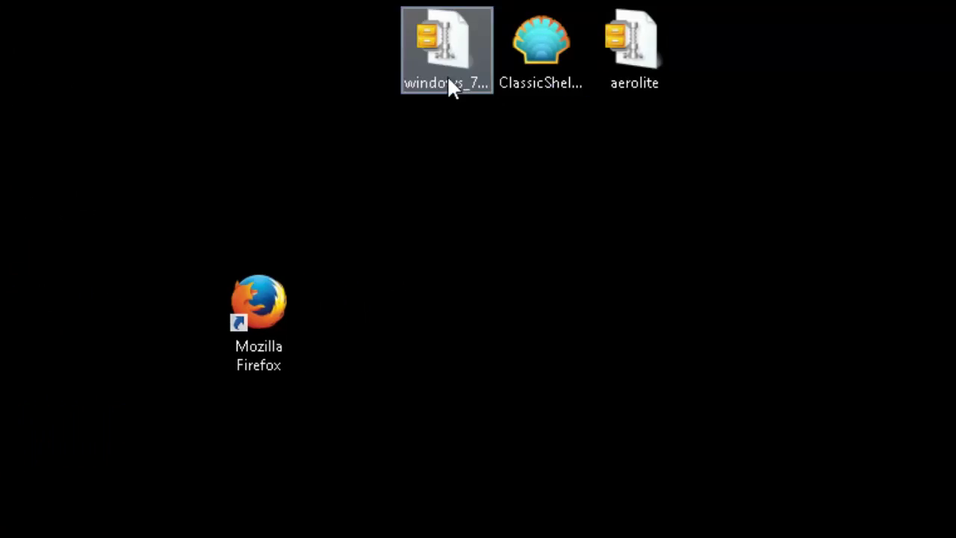
click(647, 60)
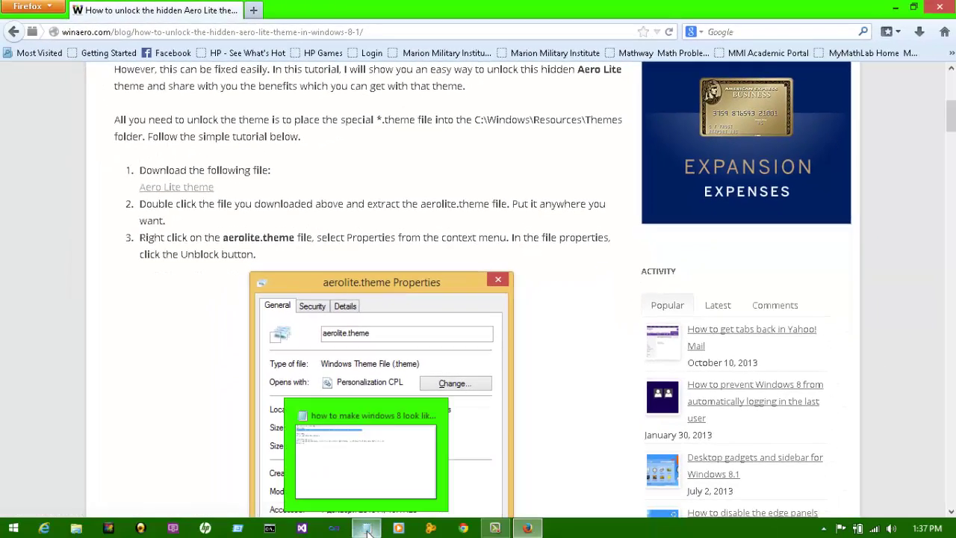
Step: Switch to the Notepad link list and copy the web address under "start menu"
click(366, 530)
click(163, 88)
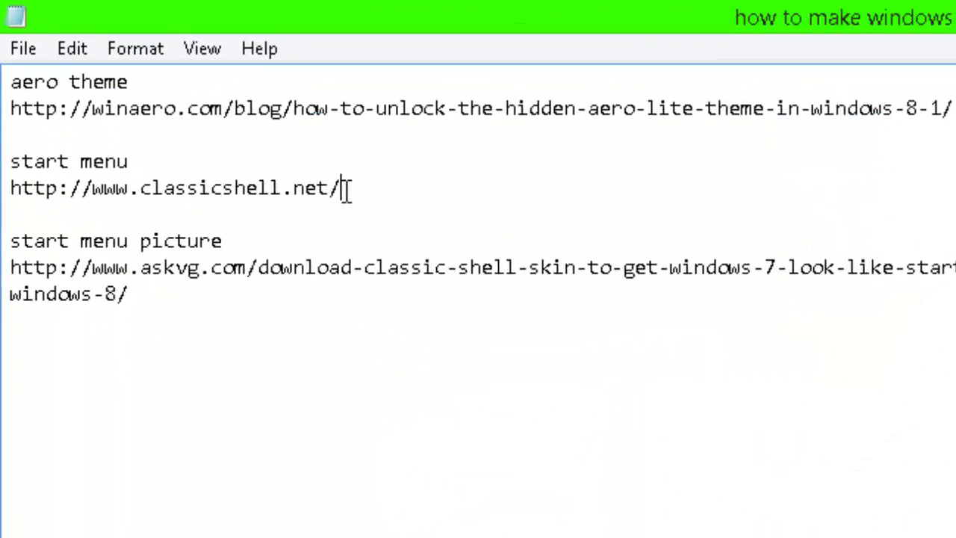
drag(345, 189, 6, 189)
right_click(47, 209)
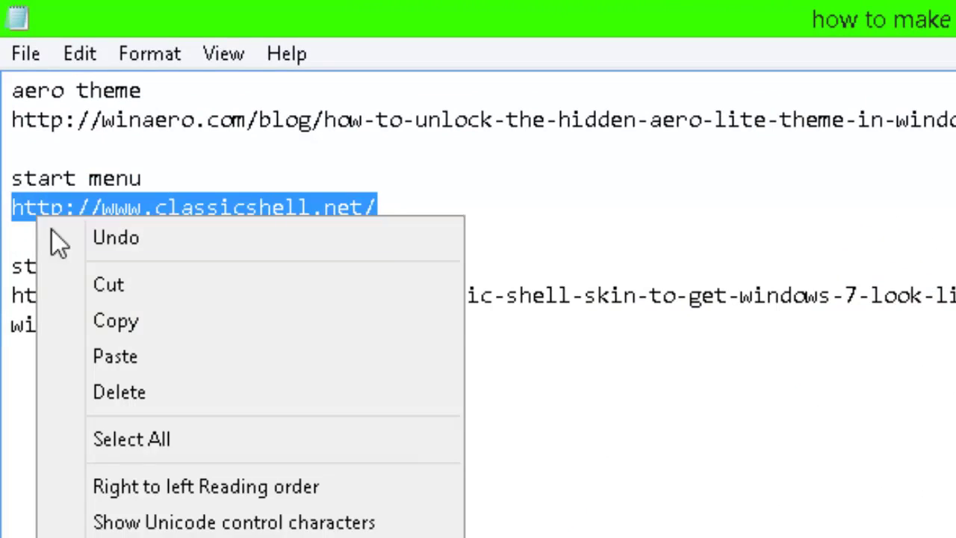
click(104, 320)
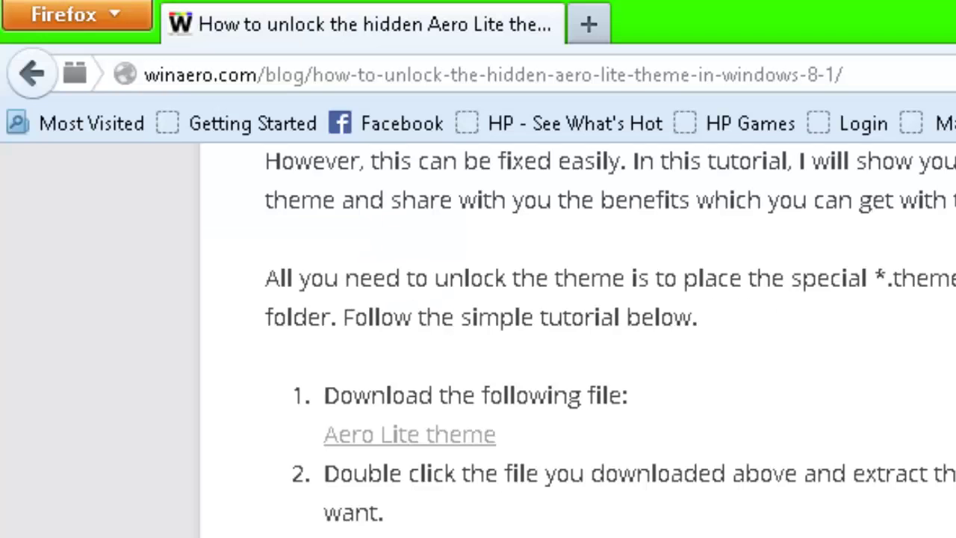
click(923, 66)
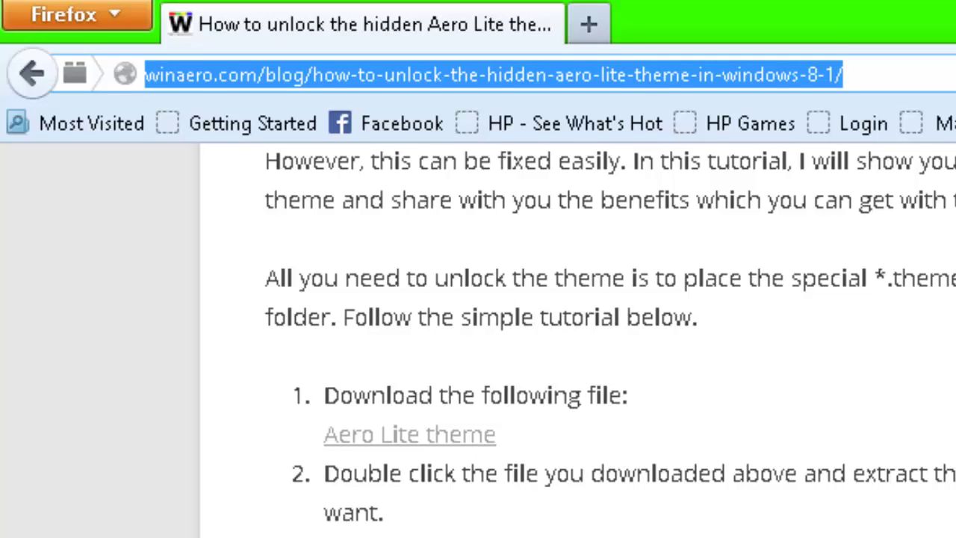
scroll(575, 336, down, 10)
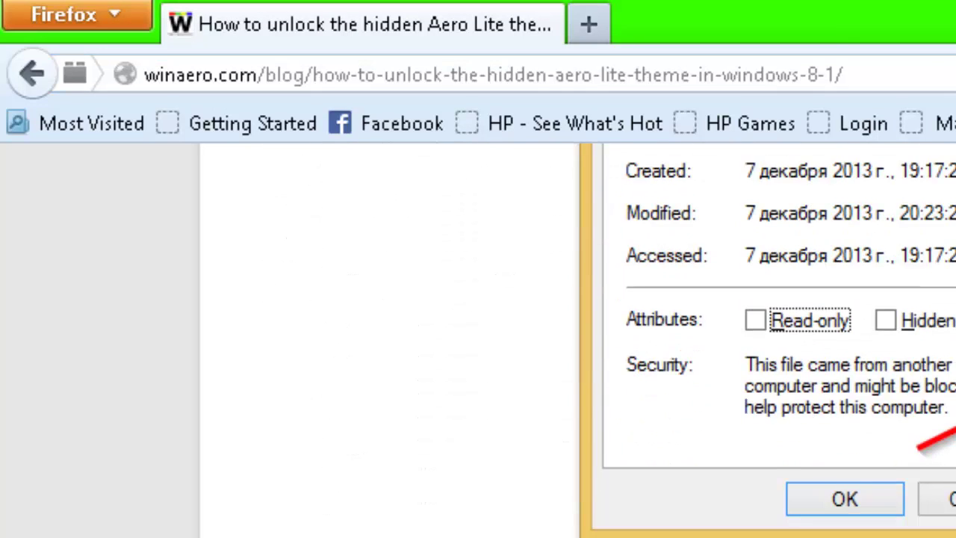
scroll(575, 336, down, 10)
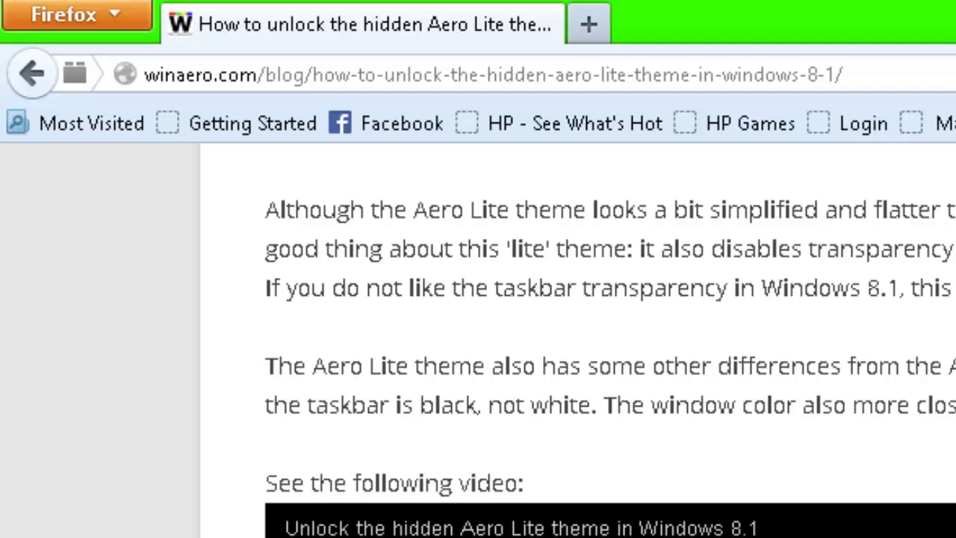
scroll(575, 336, down, 5)
scroll(575, 336, up, 15)
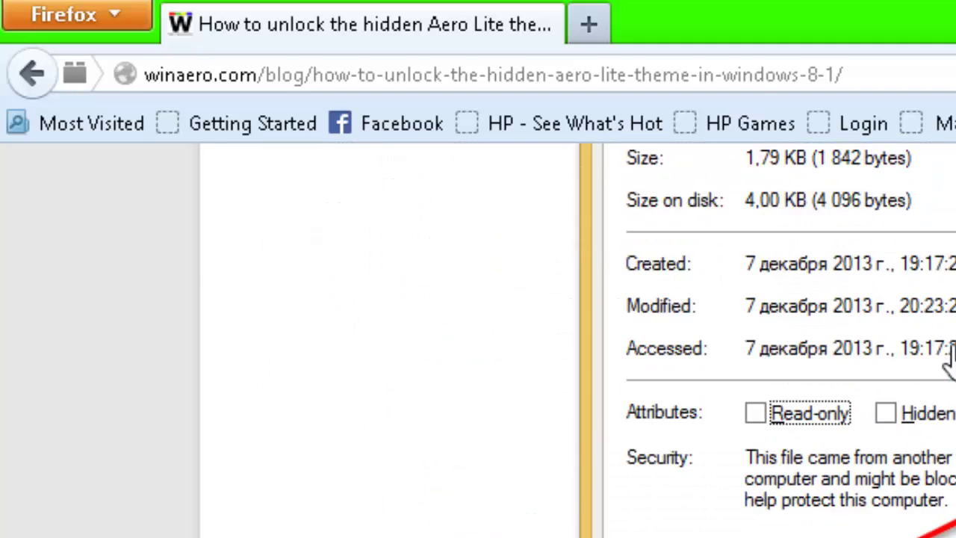
scroll(950, 357, up, 15)
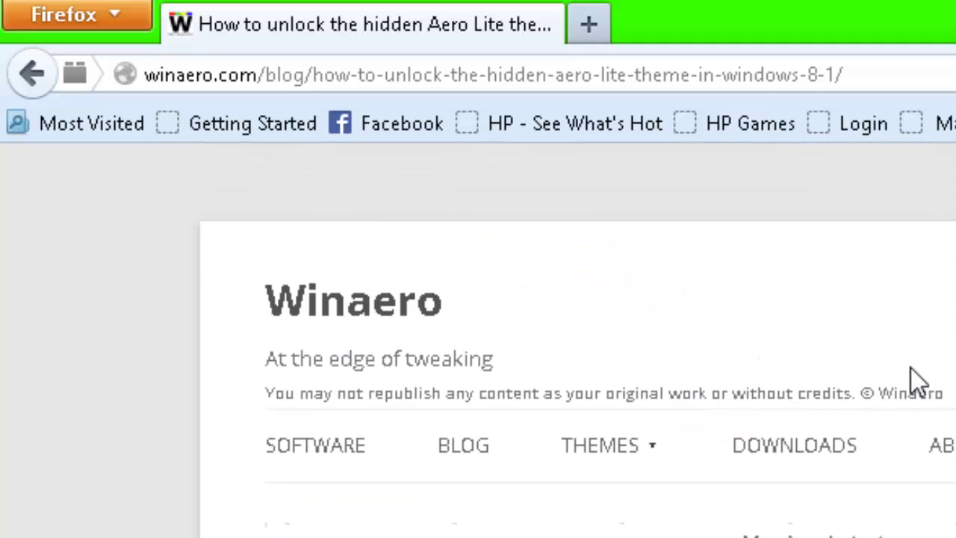
key(ctrl+l)
key(BackSpace)
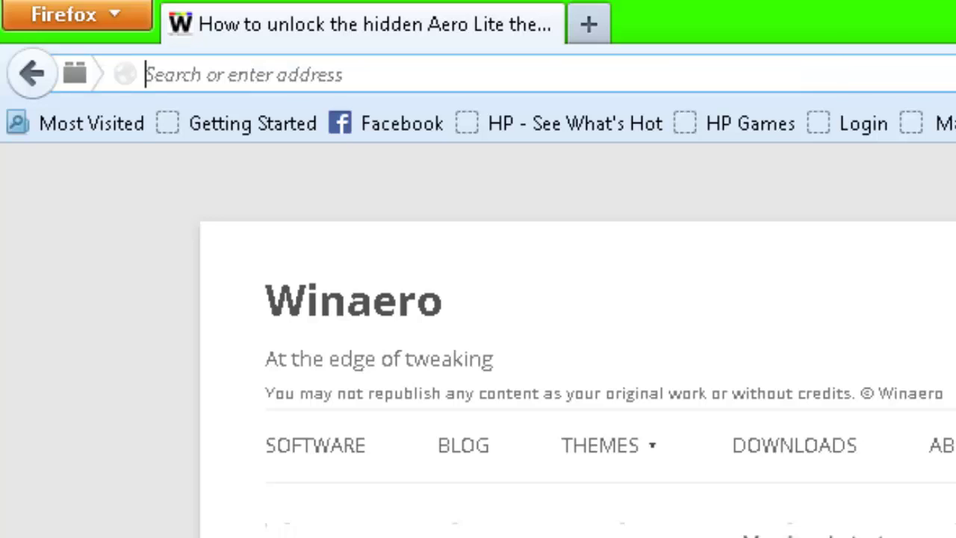
key(ctrl+v)
key(Return)
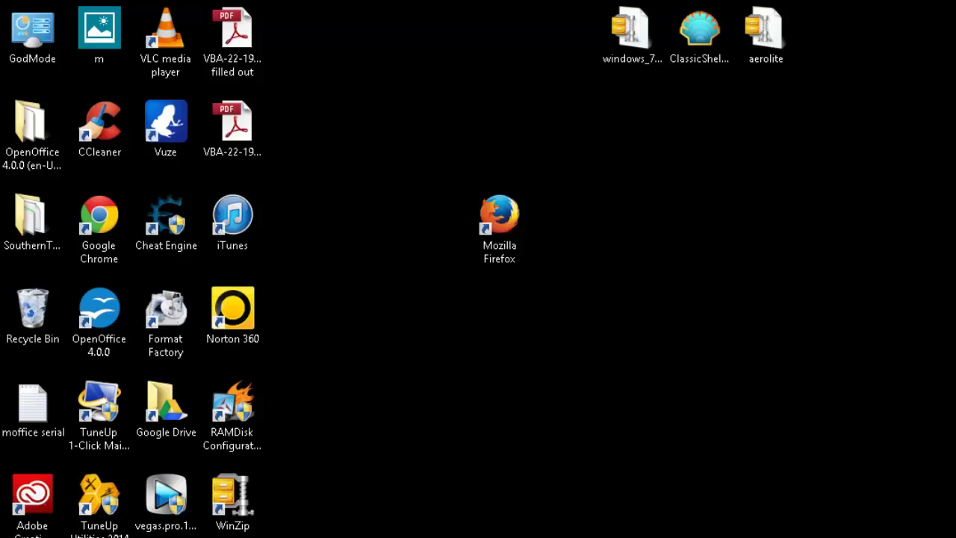
Step: Return to the Notepad link list and copy the full two-line web address under "start menu picture"
double_click(710, 64)
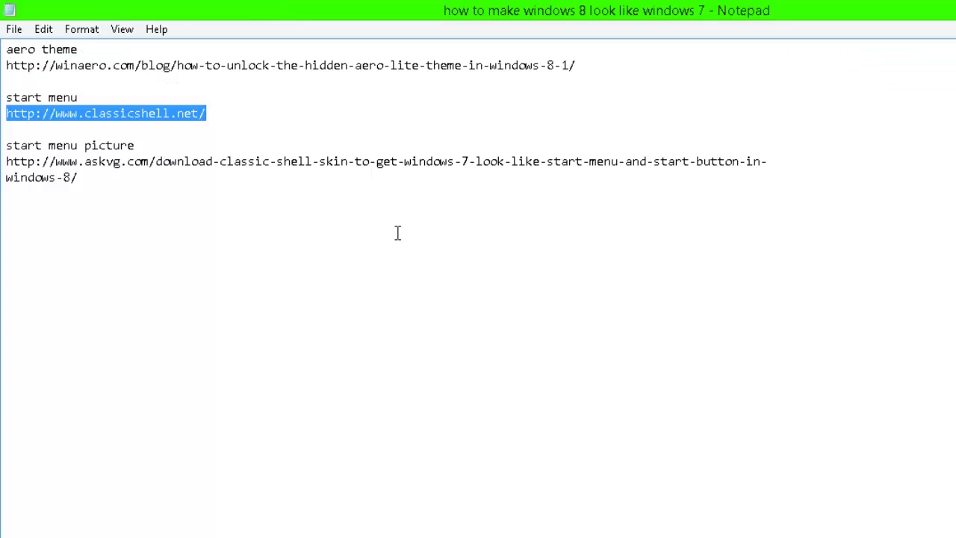
drag(79, 178, 6, 161)
click(42, 159)
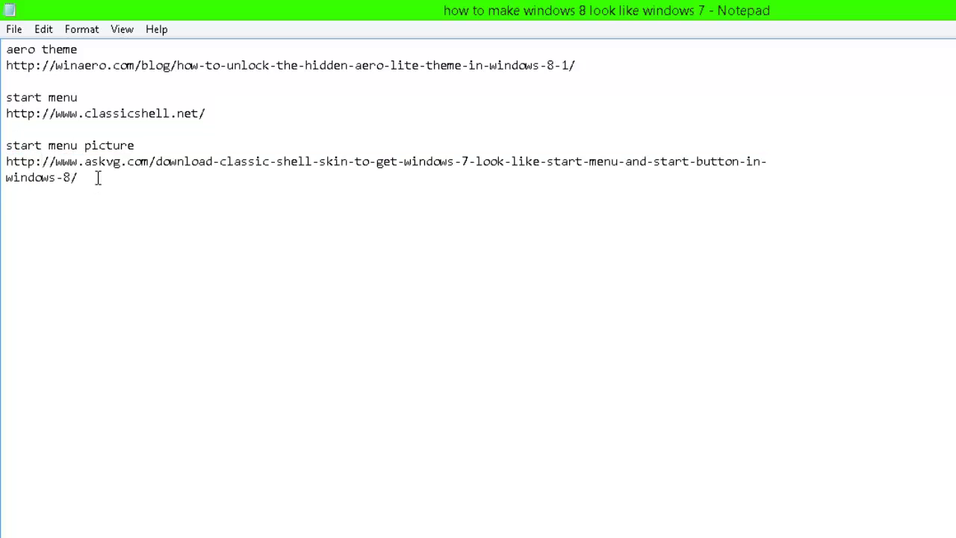
drag(96, 177, 4, 168)
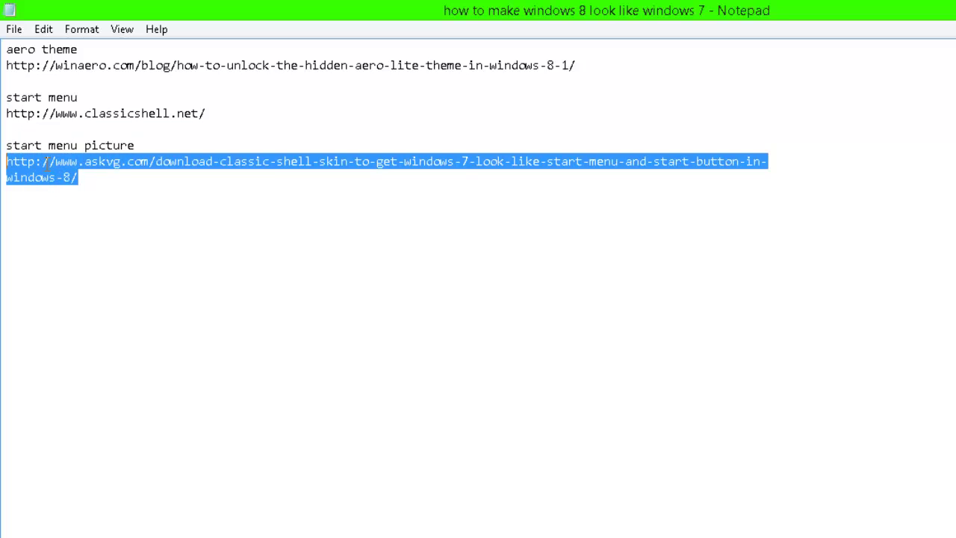
right_click(46, 161)
click(120, 220)
click(657, 523)
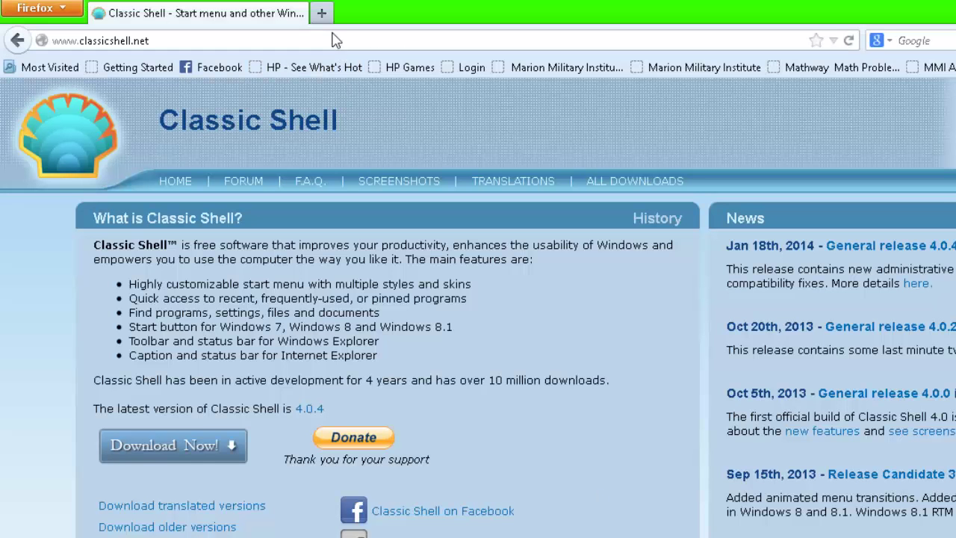
click(328, 42)
key(BackSpace)
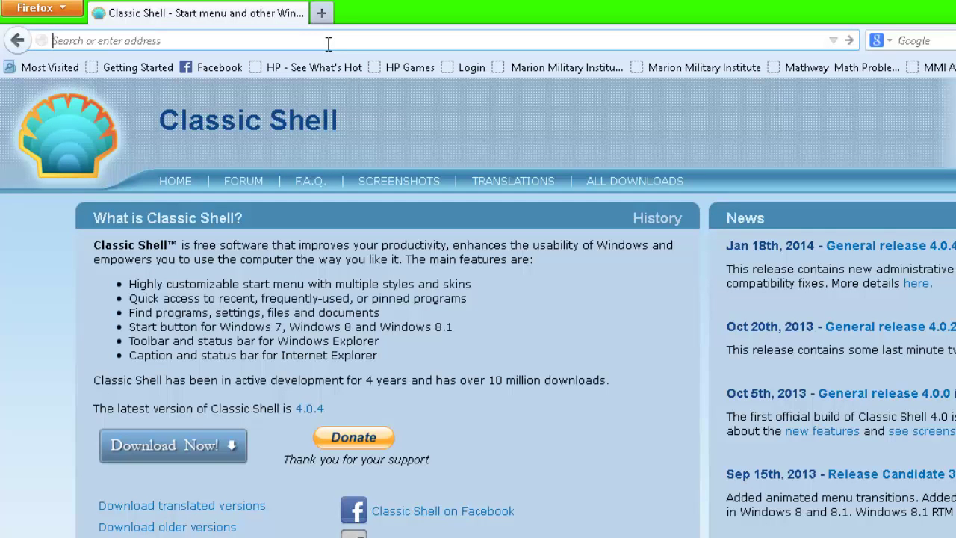
key(ctrl+v)
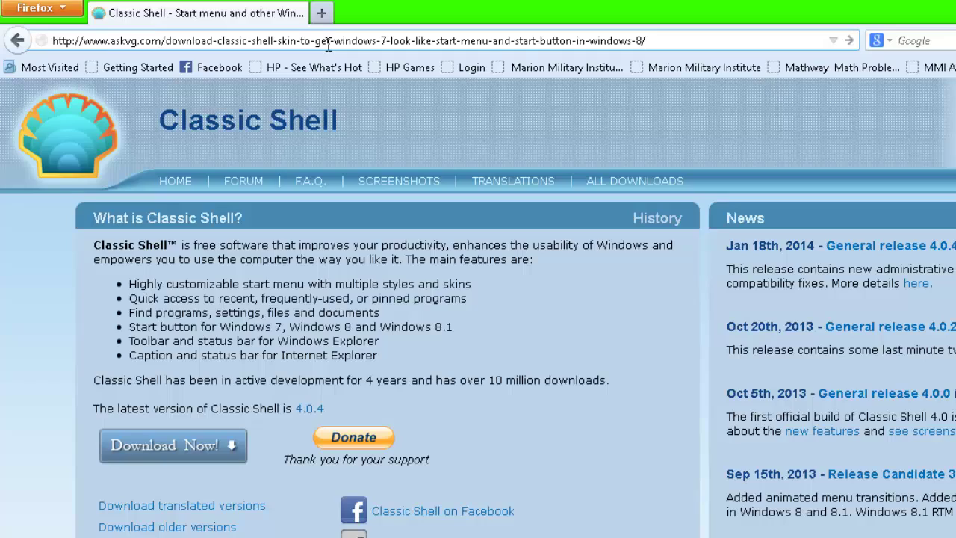
key(Return)
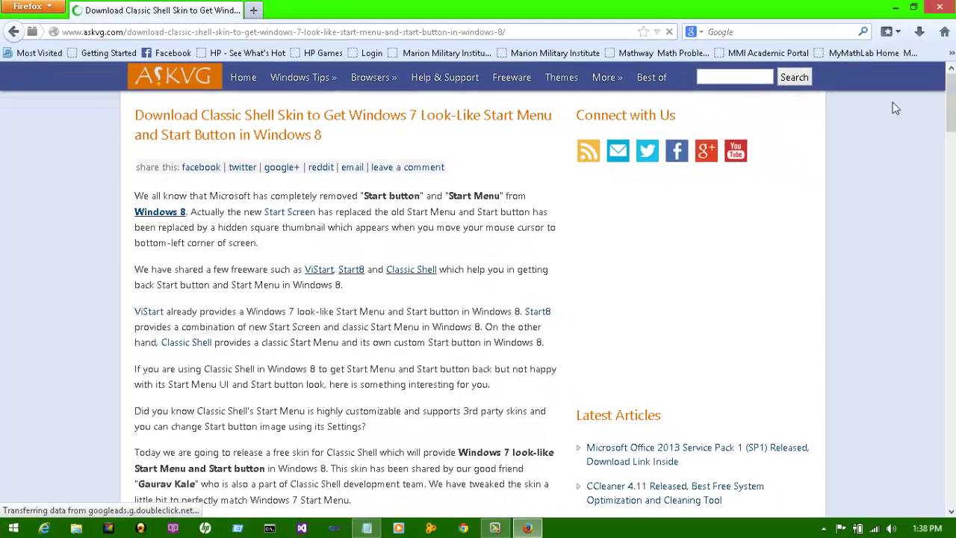
Step: Examine the AskVG article's download link for the Windows 7 skin and its installation steps for Classic Shell
drag(951, 104, 935, 198)
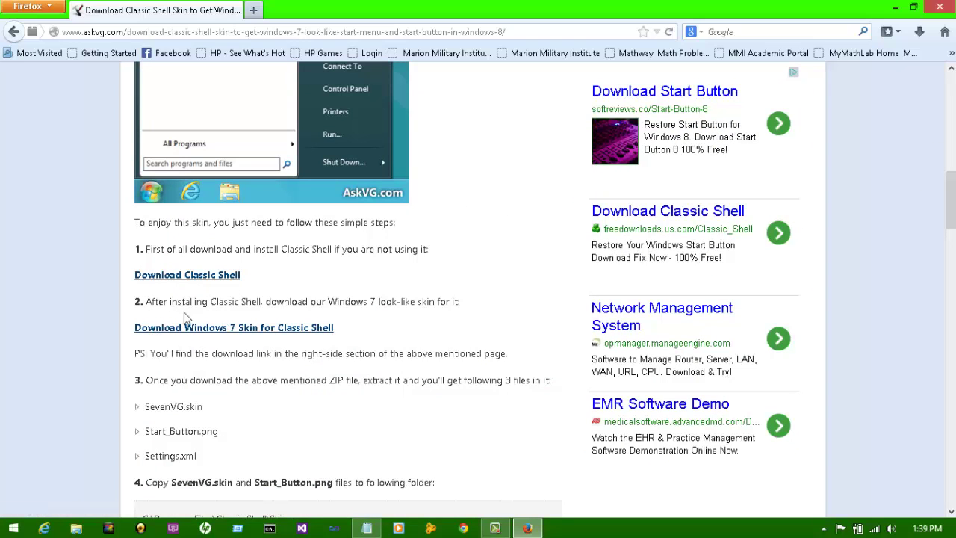
scroll(216, 336, down, 4)
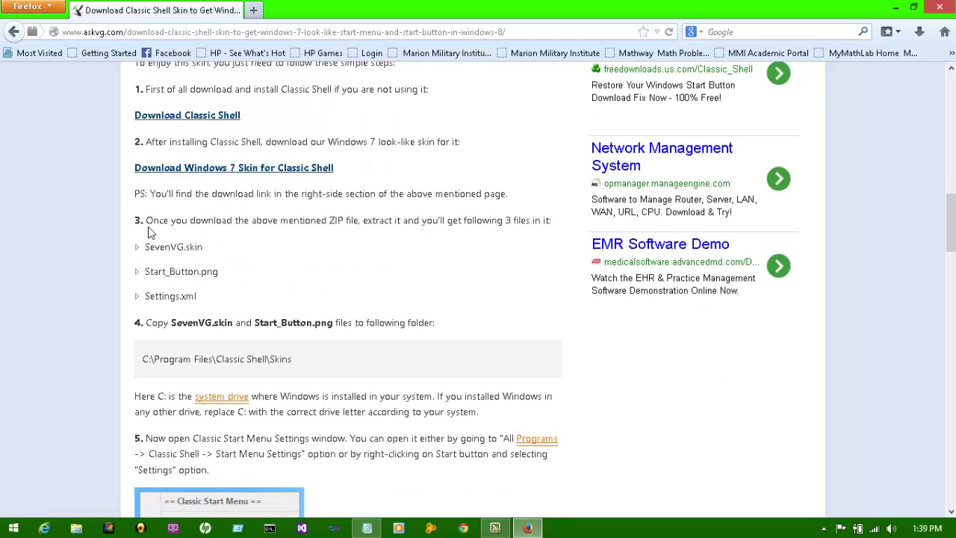
scroll(148, 231, down, 2)
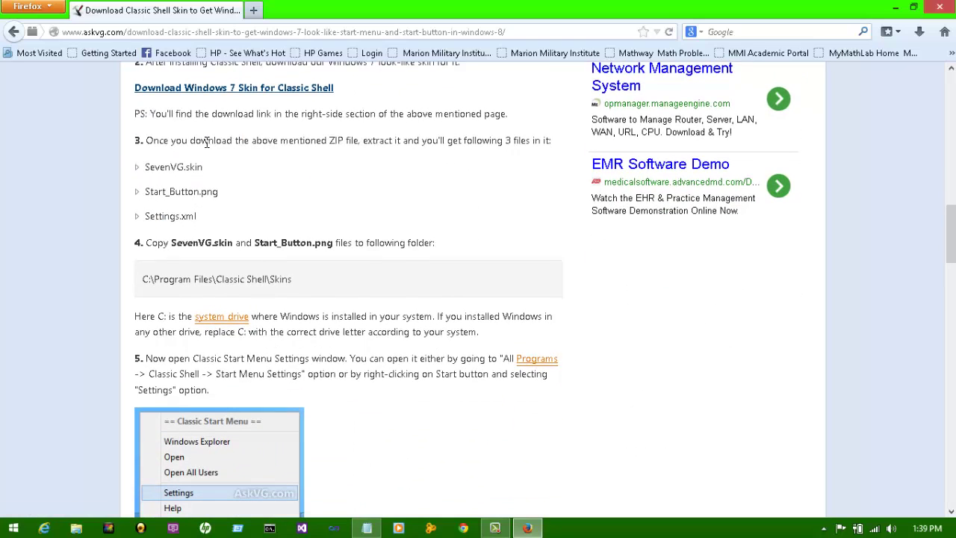
scroll(217, 144, down, 2)
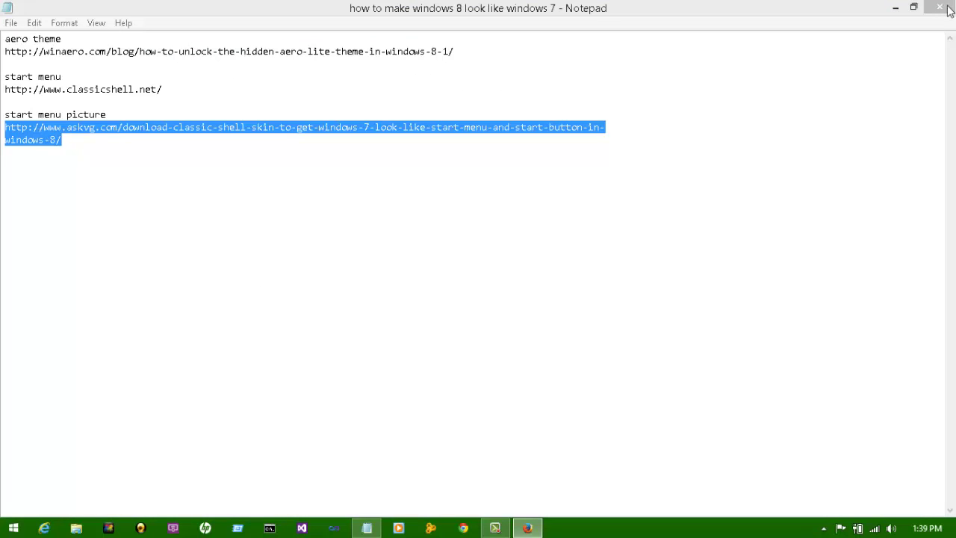
Step: Minimize the Notepad link list and launch the Classic Shell installer from the desktop
click(485, 64)
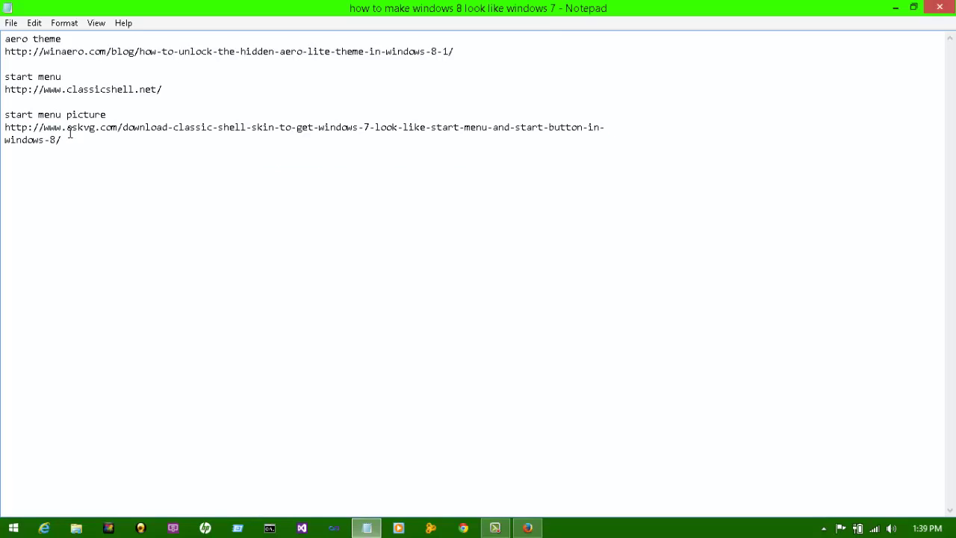
click(895, 7)
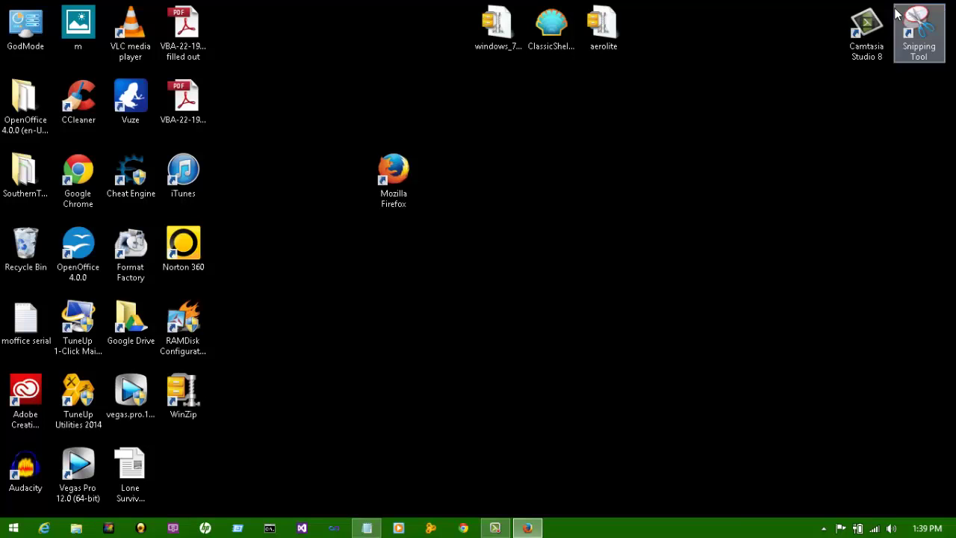
click(560, 57)
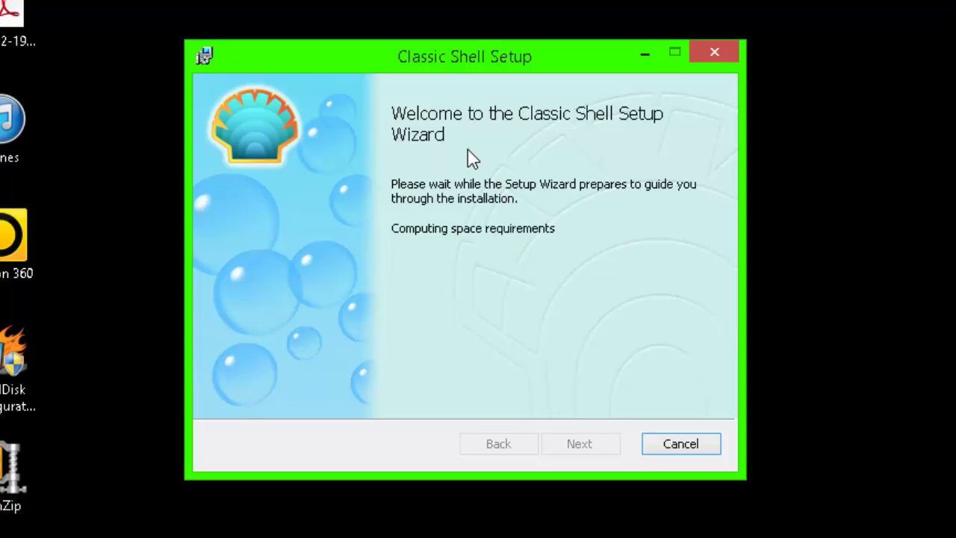
Step: Accept the license agreement and install Classic Shell with all four features in C:\Program Files\Classic Shell\
click(573, 444)
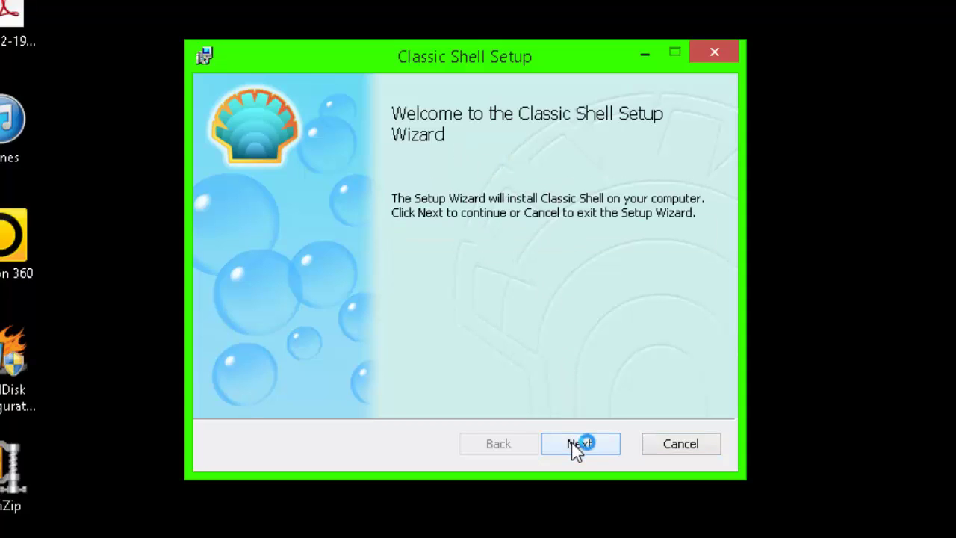
click(299, 396)
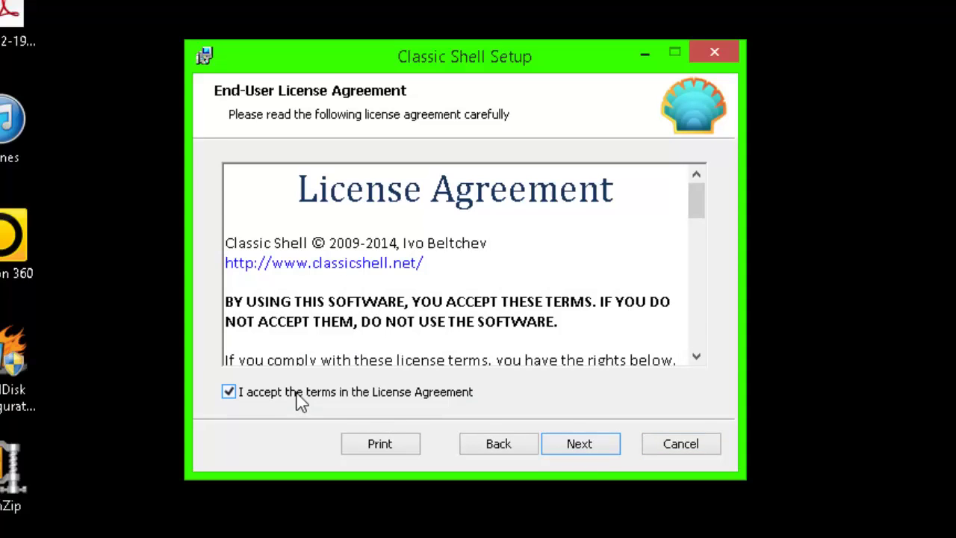
click(579, 443)
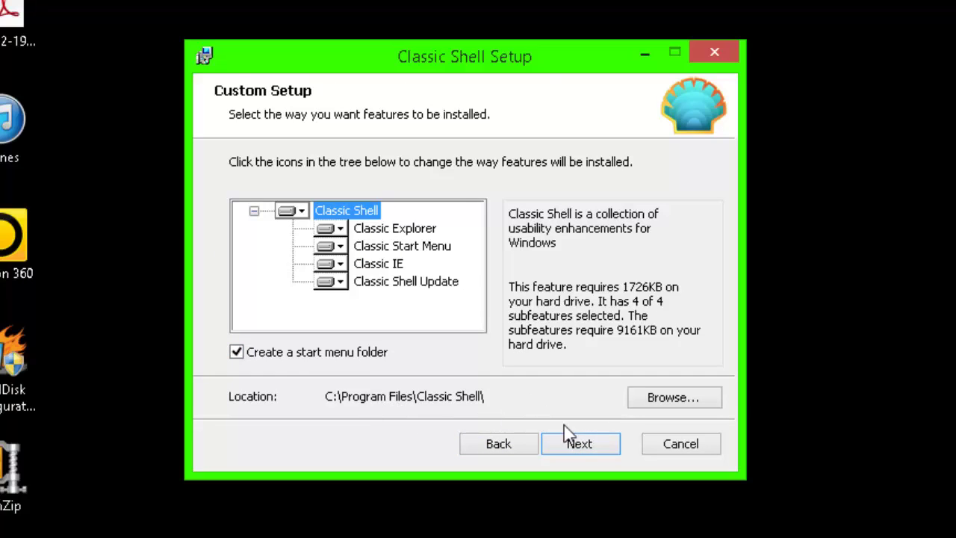
click(574, 445)
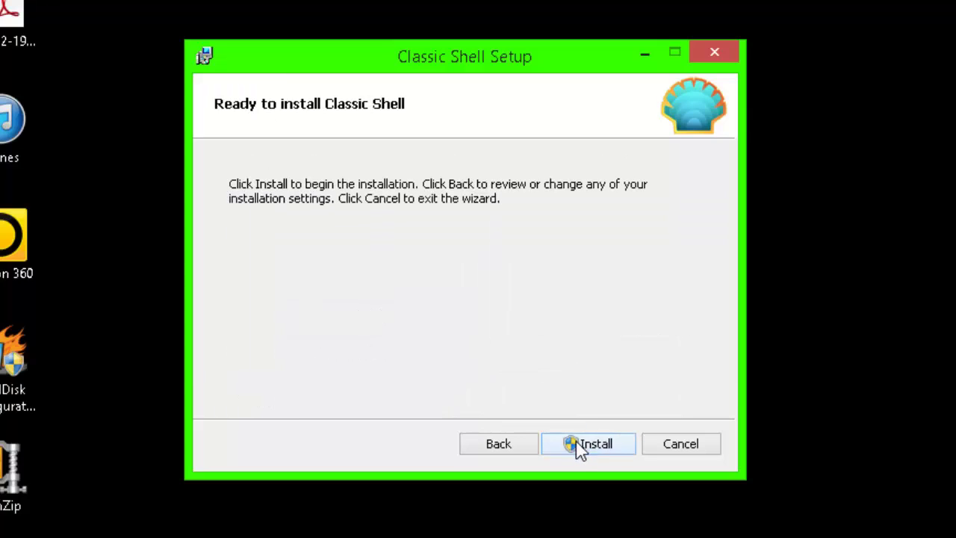
click(581, 448)
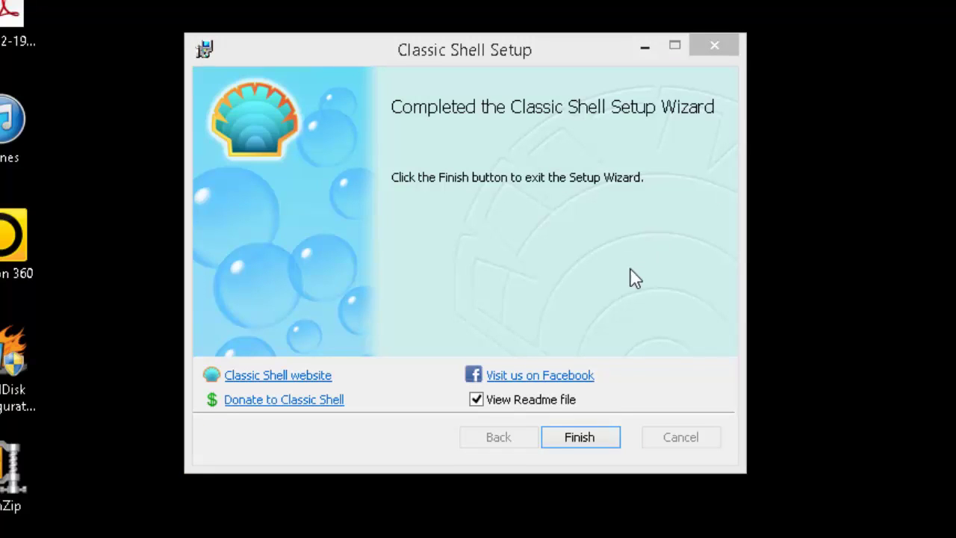
Step: Turn off viewing the Readme file and finish the Classic Shell setup
click(482, 399)
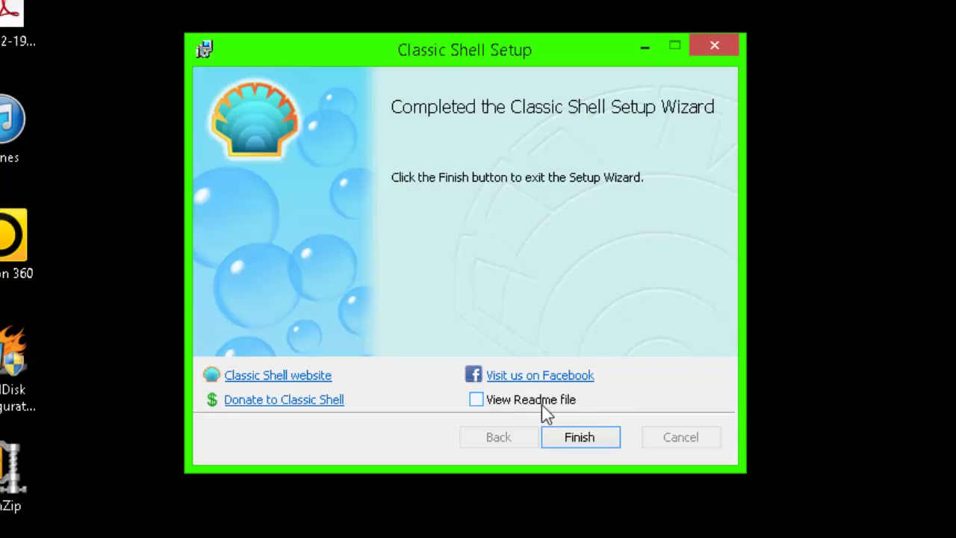
click(592, 433)
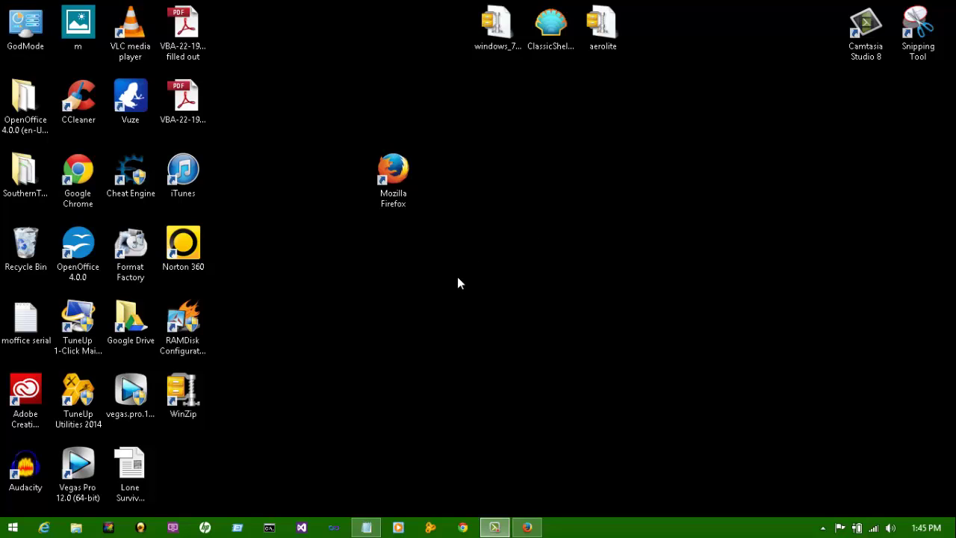
key(Return)
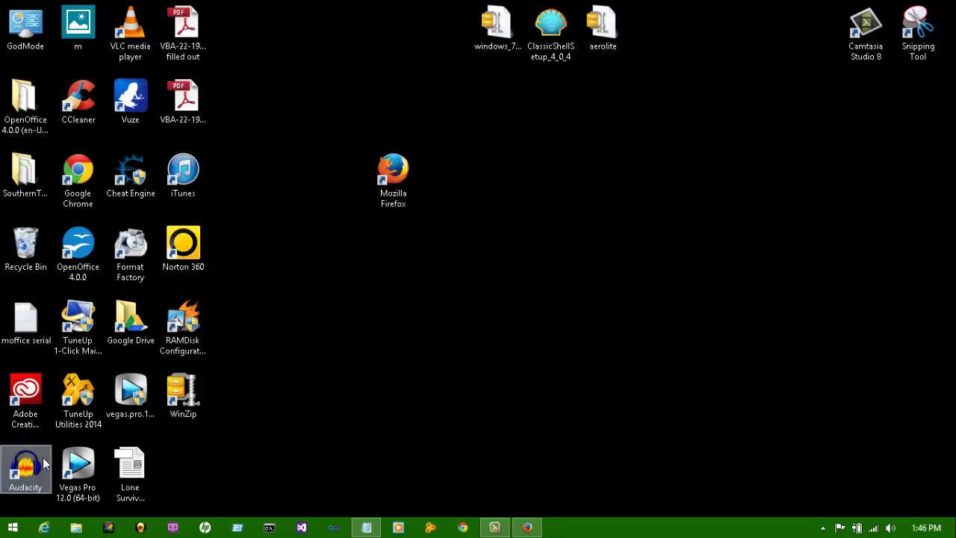
Step: Open the Classic Start Menu settings and move the window away from the desktop's upper edge
right_click(13, 527)
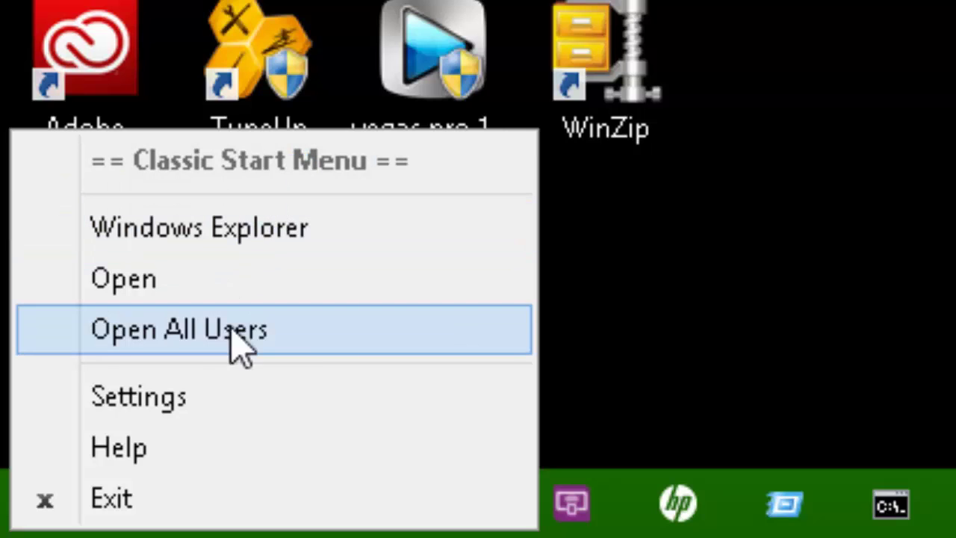
click(222, 407)
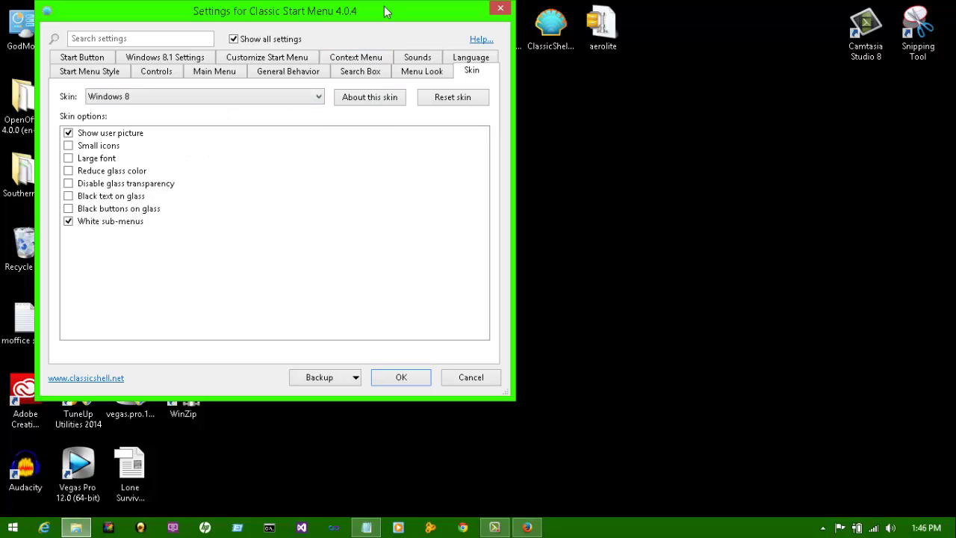
drag(384, 15, 556, 108)
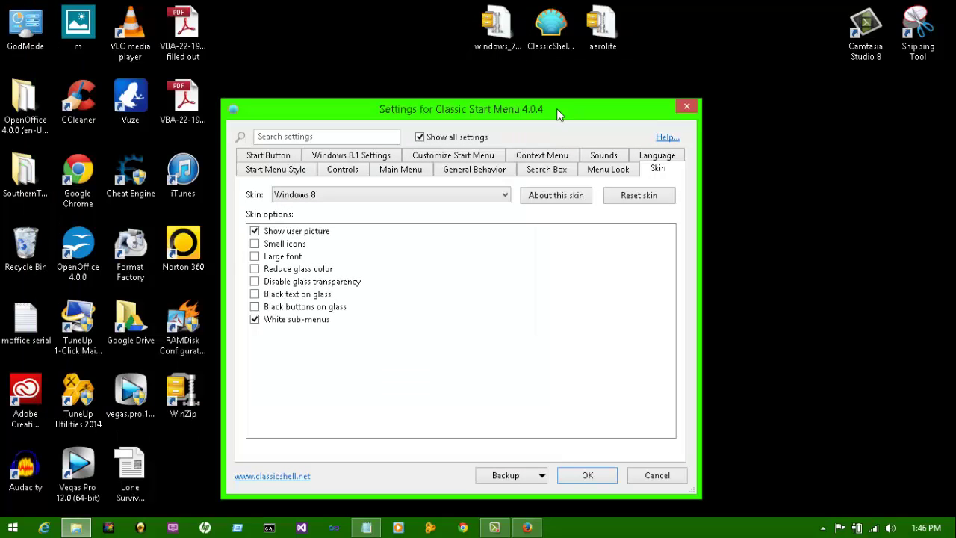
Step: Open the Windows 7 skin archive in WinZip's evaluation version and show the contents of its SevenVG skin folder
click(504, 45)
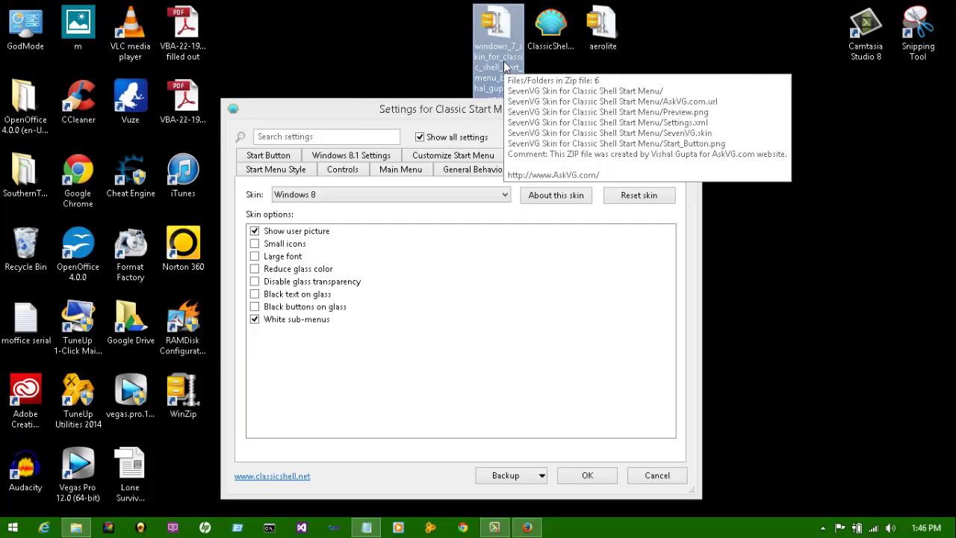
double_click(505, 68)
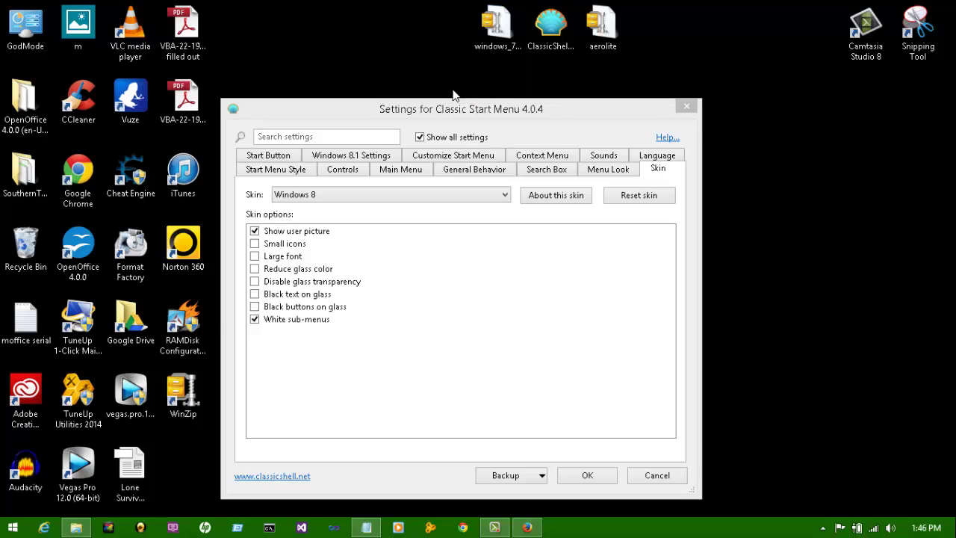
drag(658, 141, 464, 105)
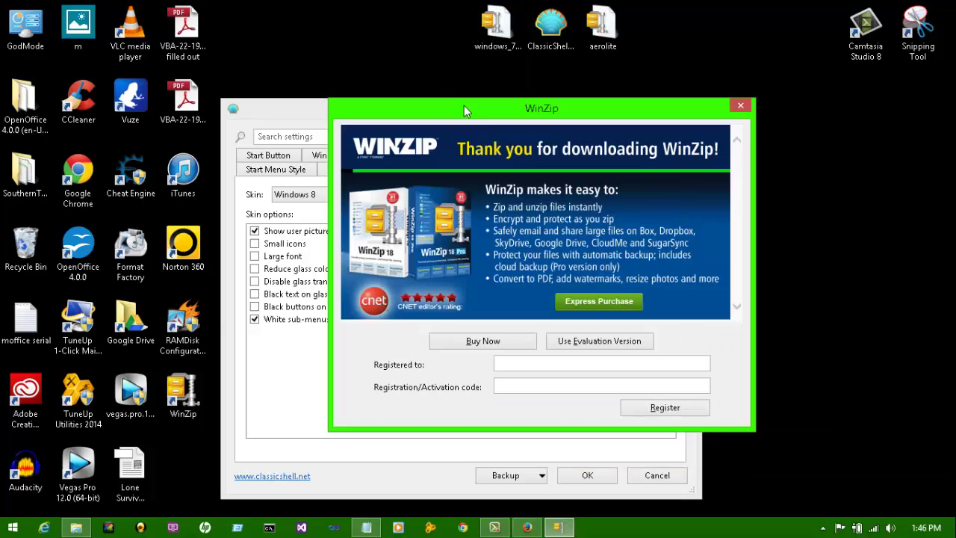
click(605, 348)
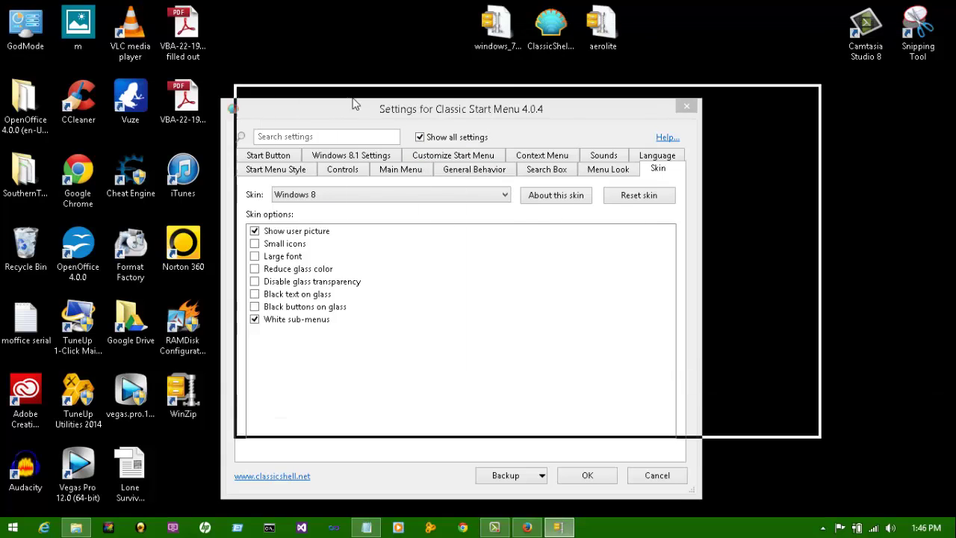
double_click(406, 287)
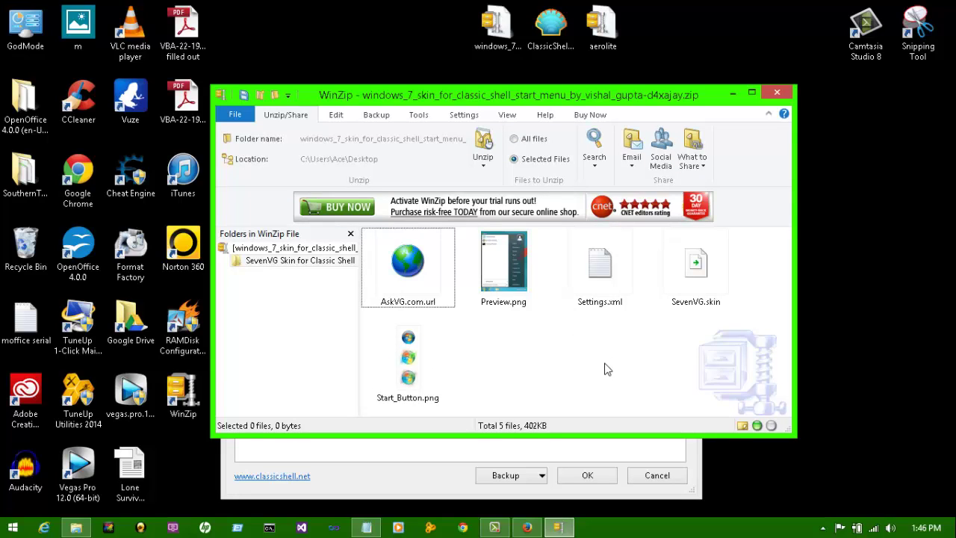
click(604, 282)
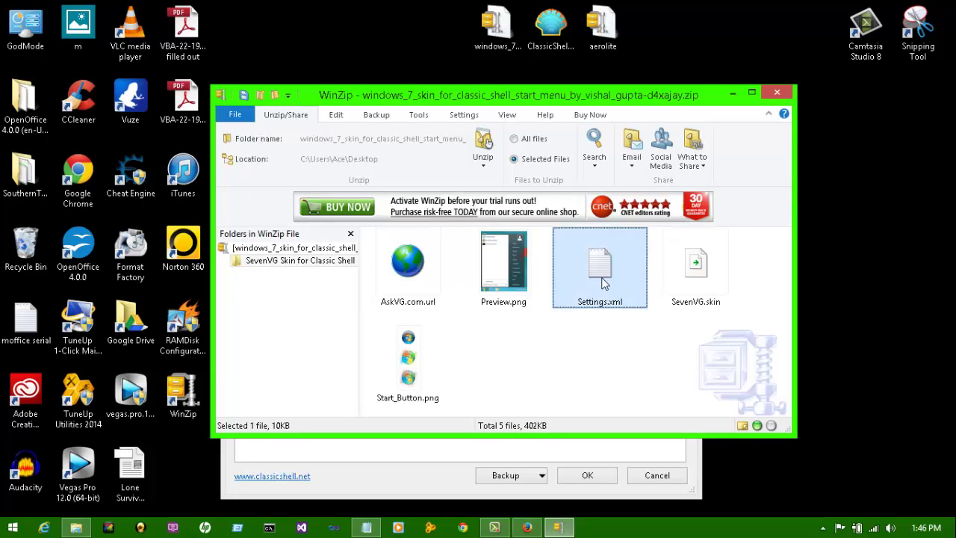
ctrl+click(700, 296)
ctrl+click(416, 345)
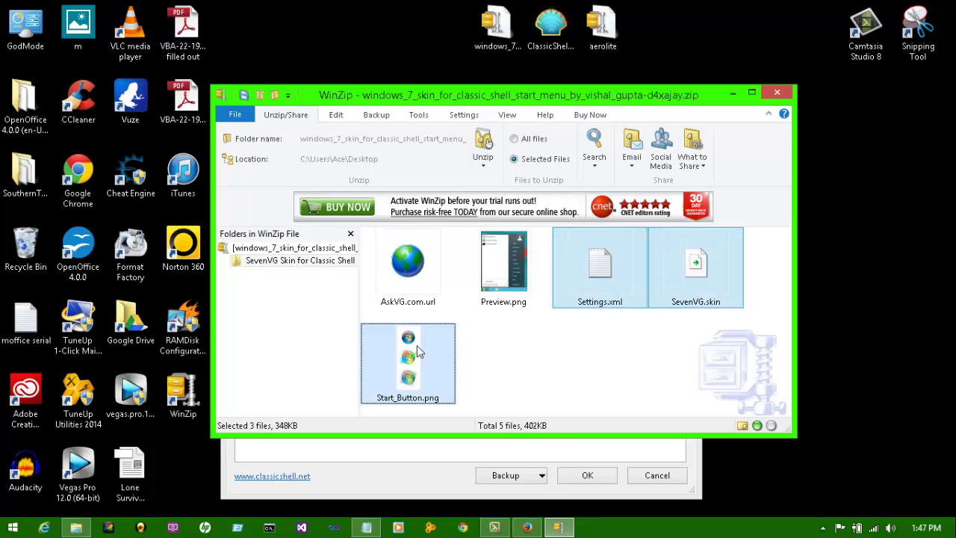
right_click(417, 345)
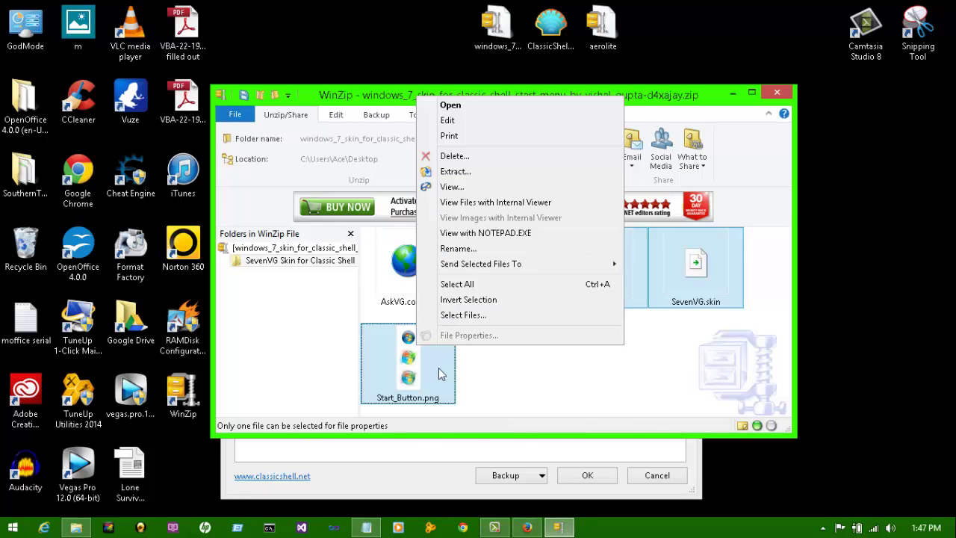
click(536, 393)
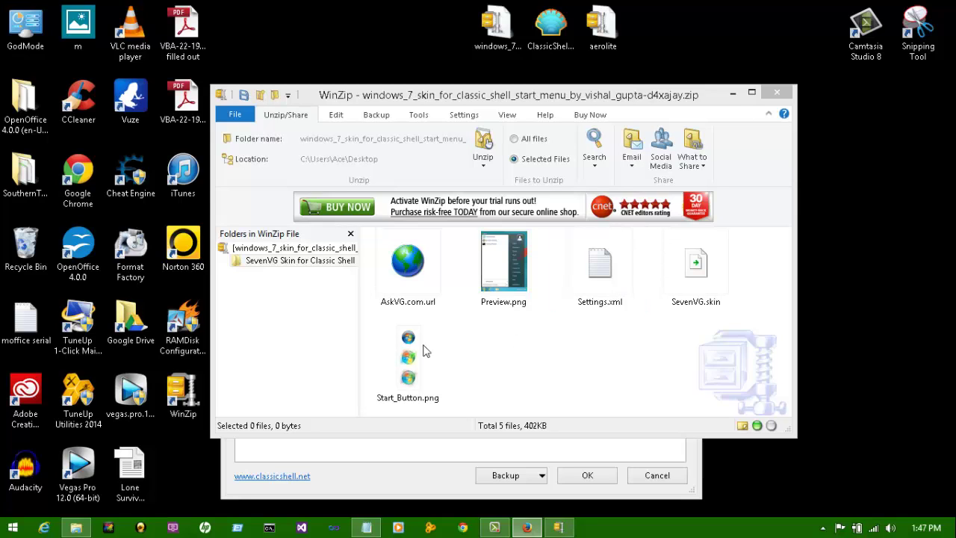
Step: Open a new File Explorer window at C:\Program Files\Classic Shell\Skins and look through its skin files
click(78, 528)
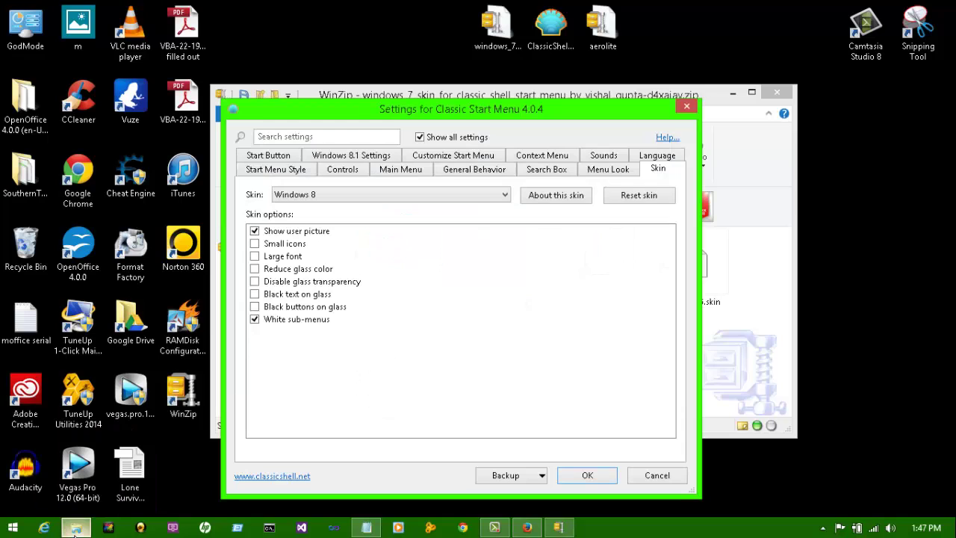
right_click(81, 530)
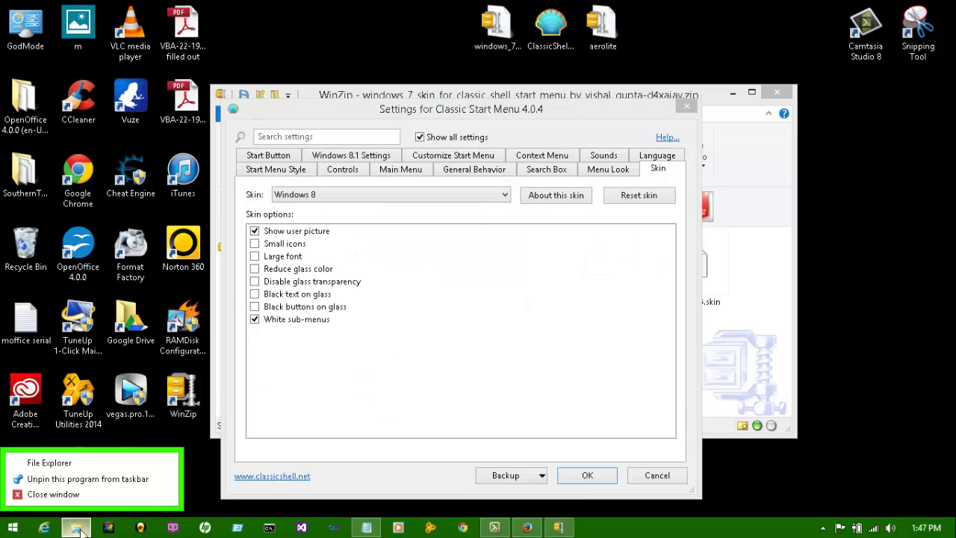
click(75, 462)
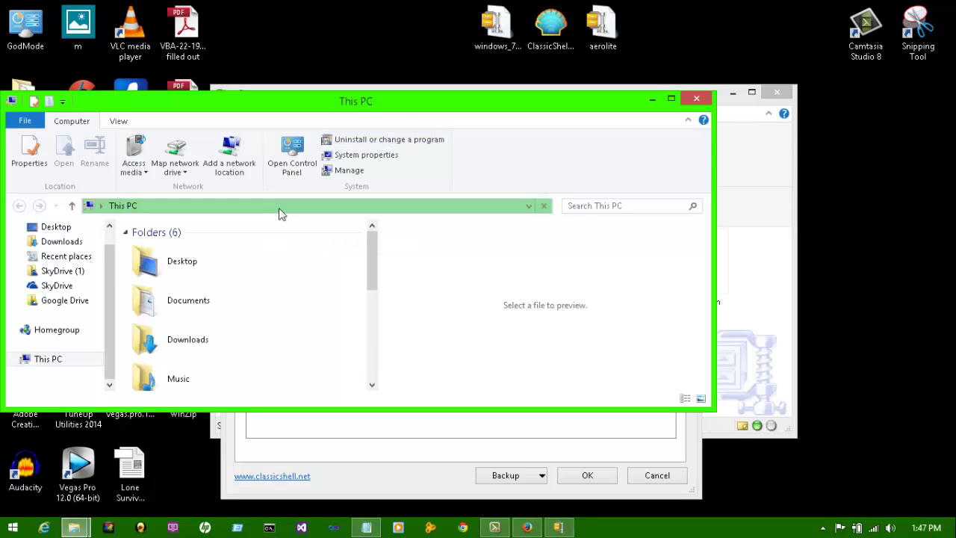
click(280, 209)
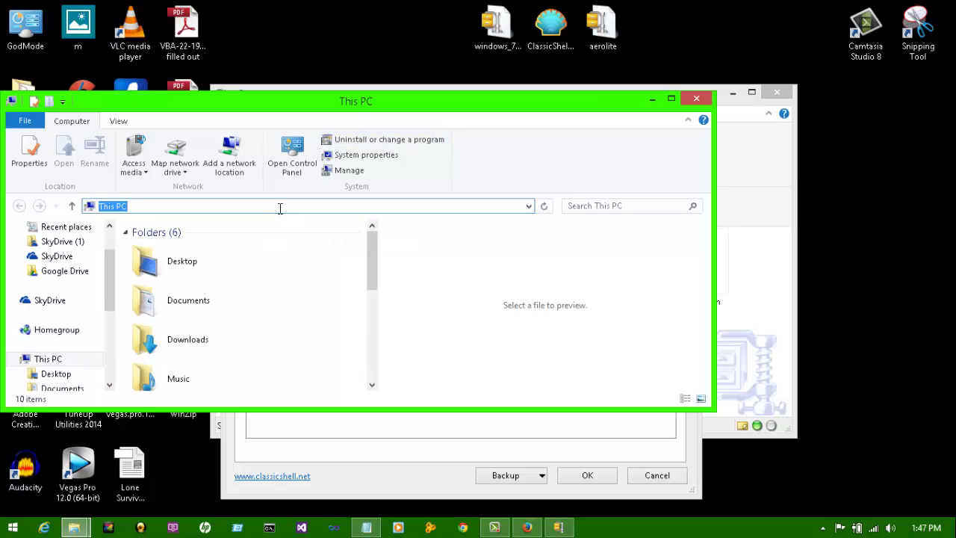
key(BackSpace)
text(C:\Program Files\Classic Shell\Skins)
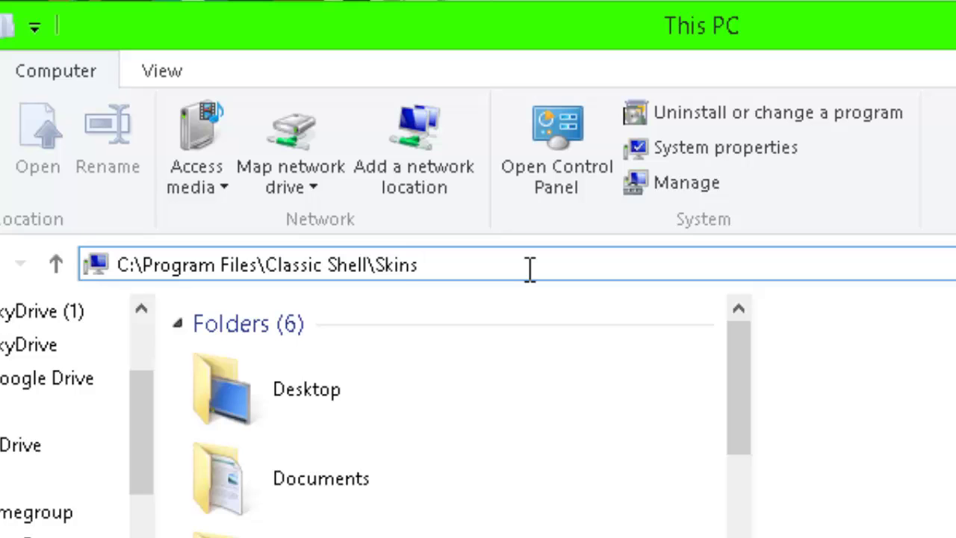
key(Return)
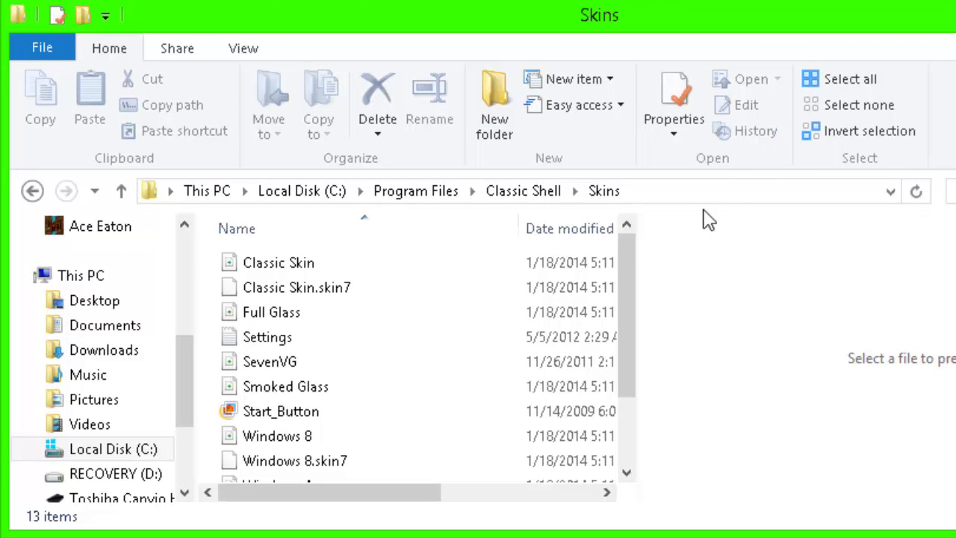
drag(624, 273, 648, 310)
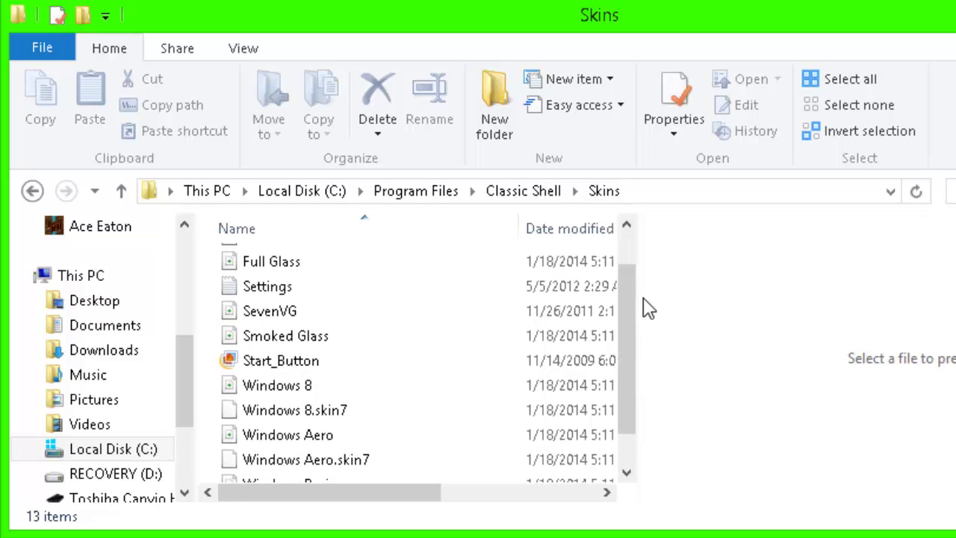
Step: Move the Skins folder window aside and close the Classic Start Menu settings window
double_click(749, 25)
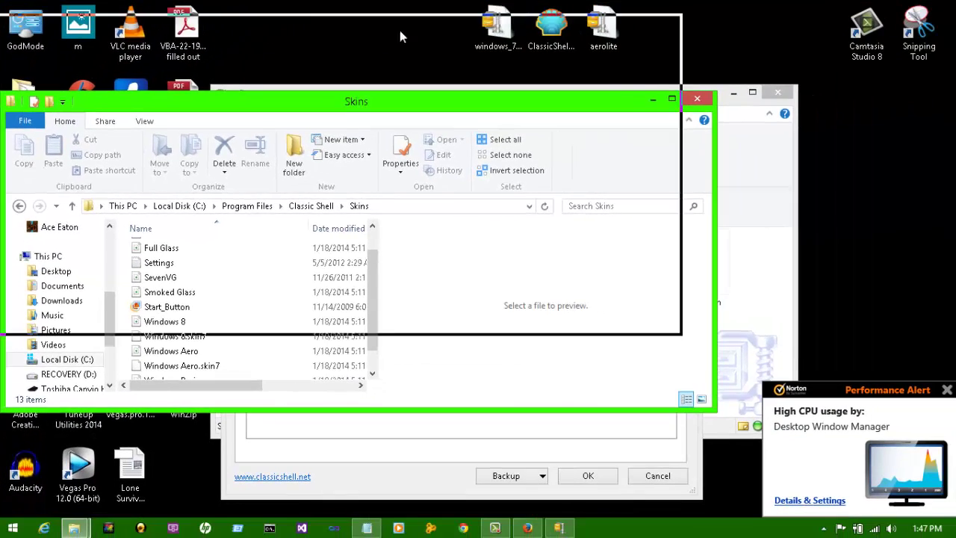
click(660, 121)
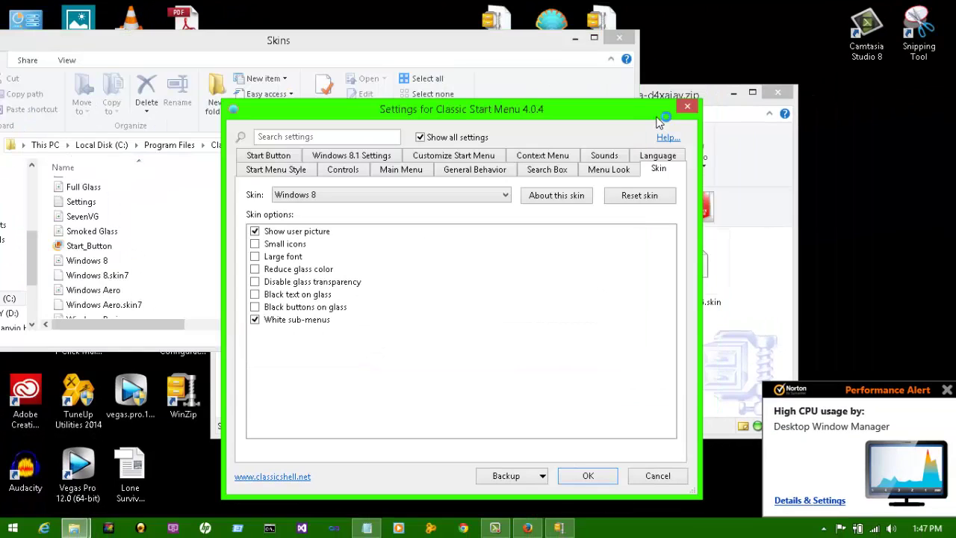
click(688, 106)
click(691, 110)
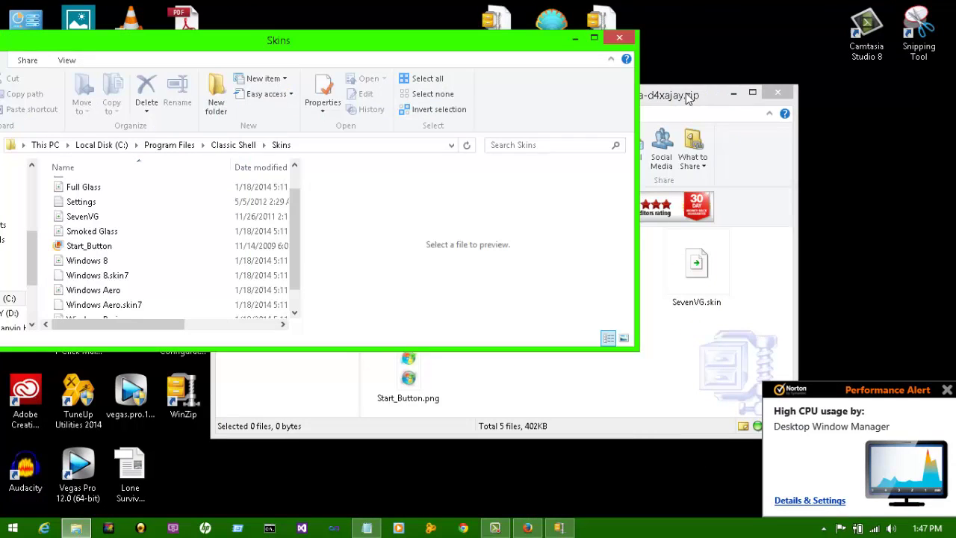
Step: Extract Start_Button.png, Settings.xml and SevenVG.skin from the archive into the Skins folder, replacing the existing files with administrator permission
click(433, 348)
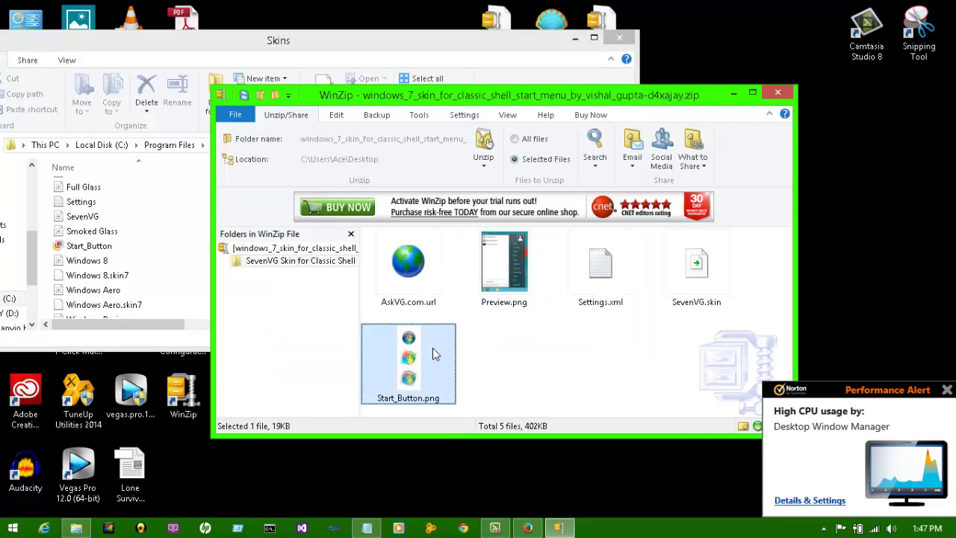
ctrl+click(605, 276)
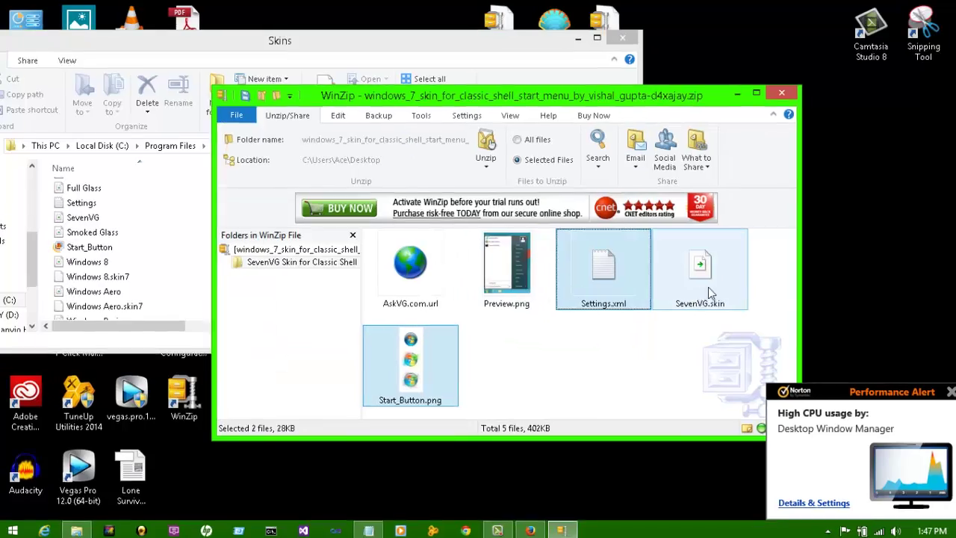
ctrl+click(710, 292)
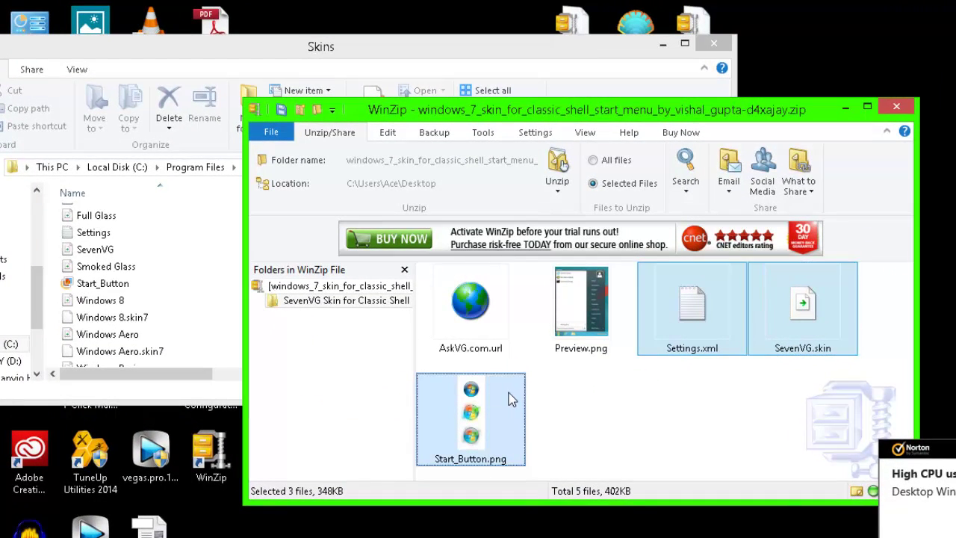
drag(509, 392, 164, 295)
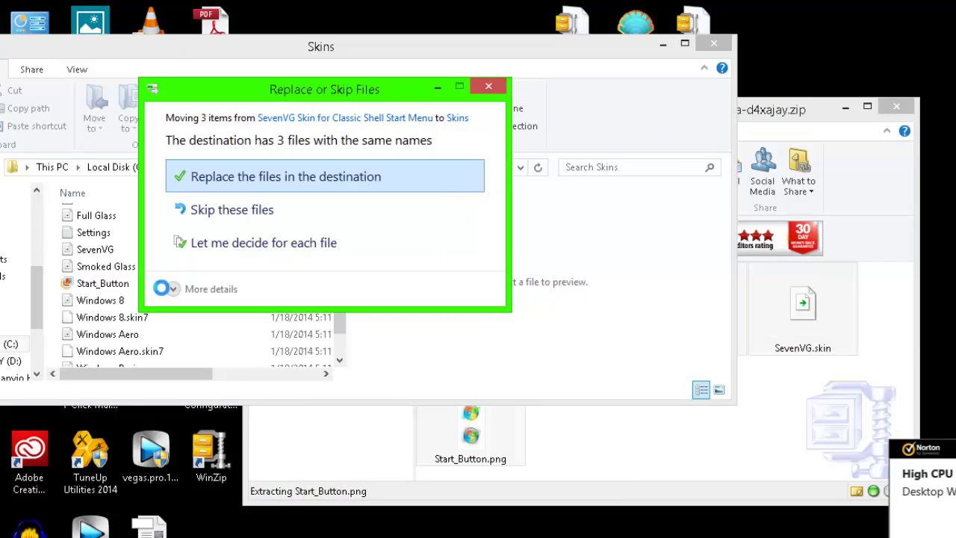
click(287, 181)
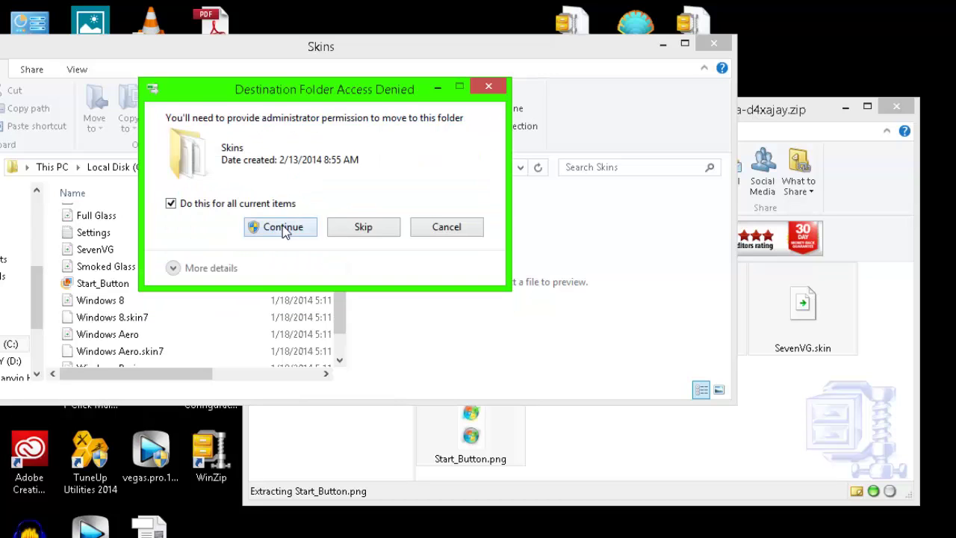
click(284, 230)
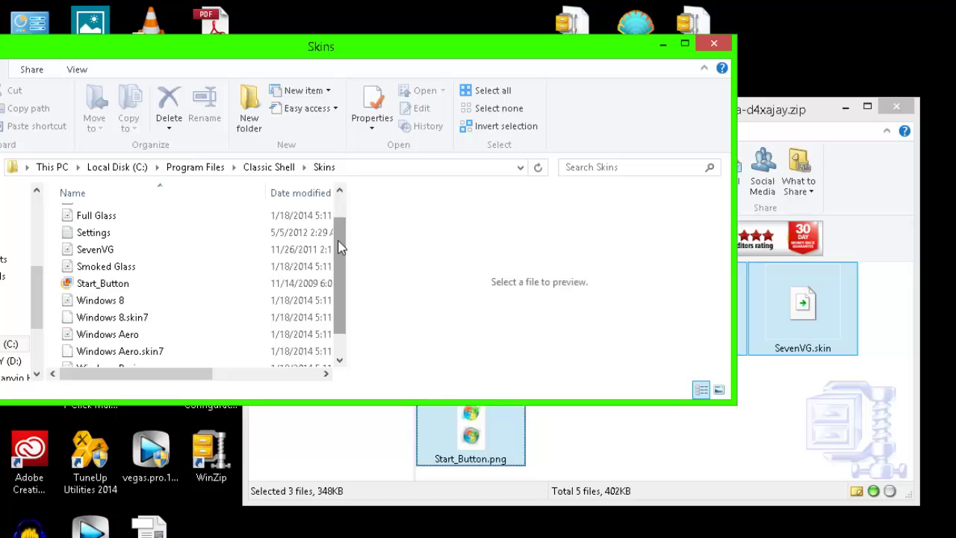
Step: Check the Skins folder's file list, close its window, and reopen the Classic Start Menu settings afresh
drag(340, 246, 346, 305)
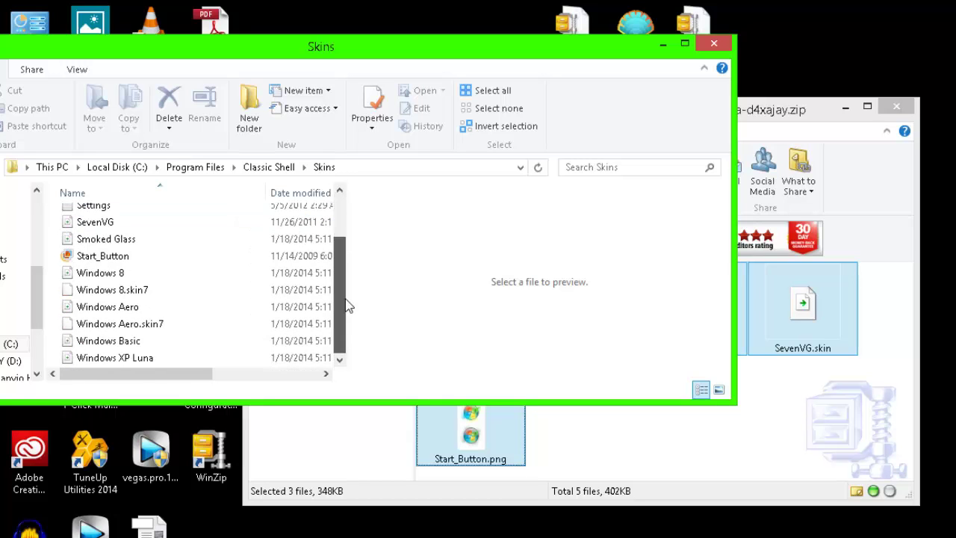
click(715, 44)
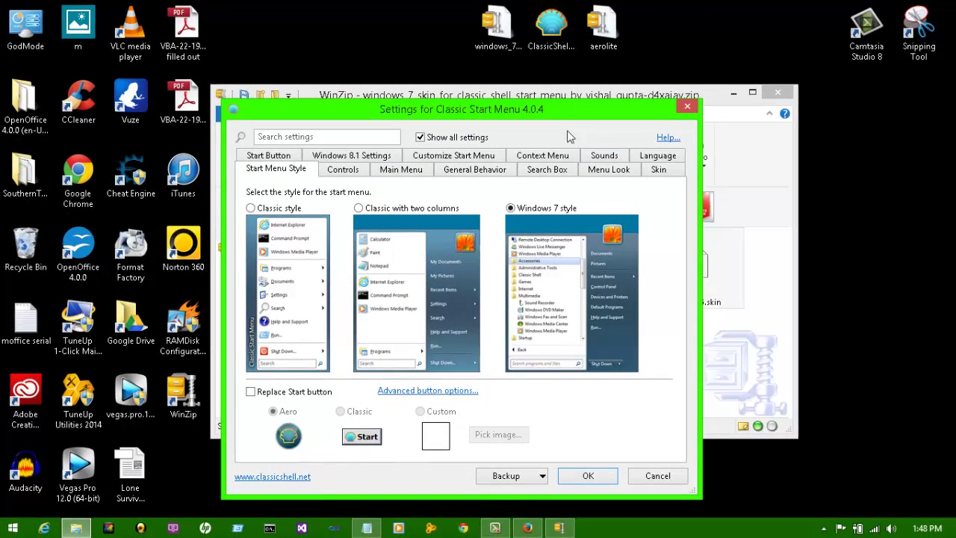
click(686, 107)
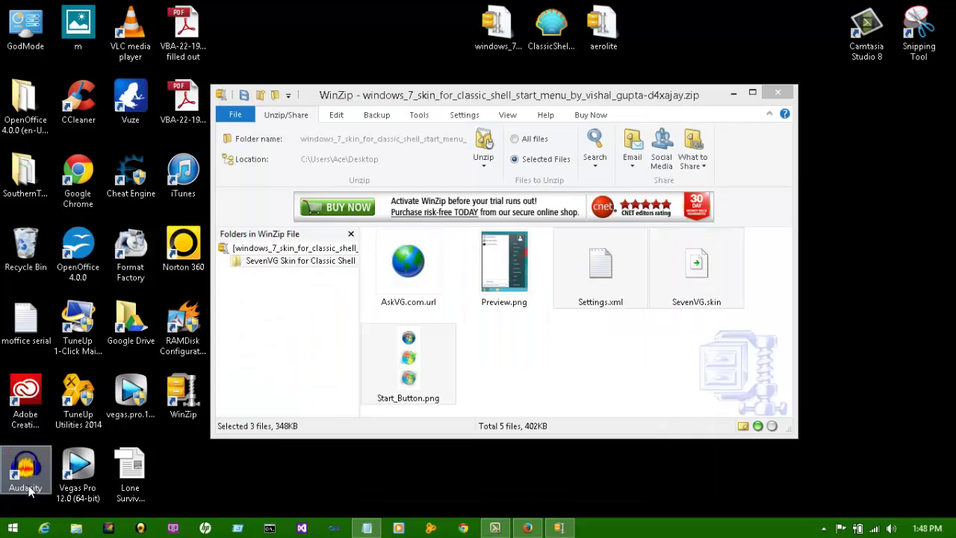
right_click(13, 528)
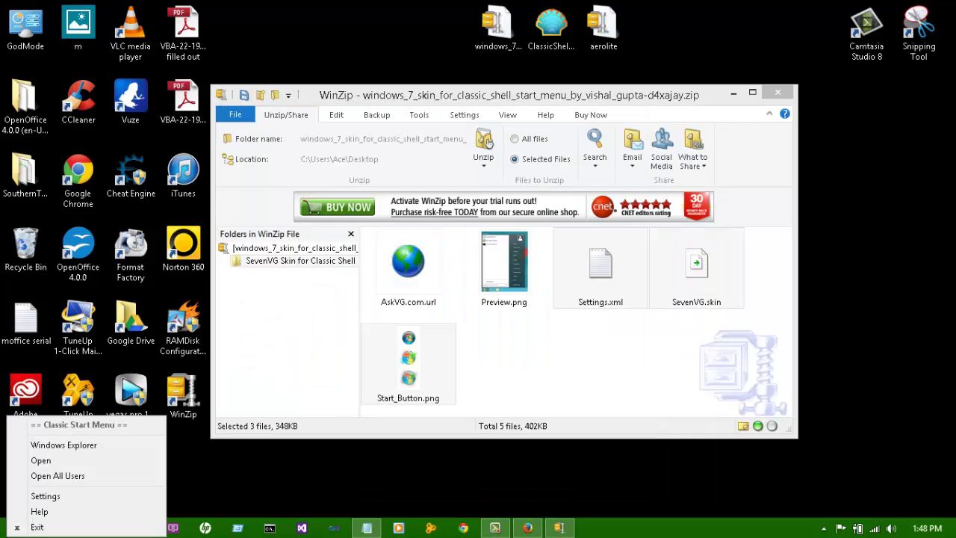
click(39, 499)
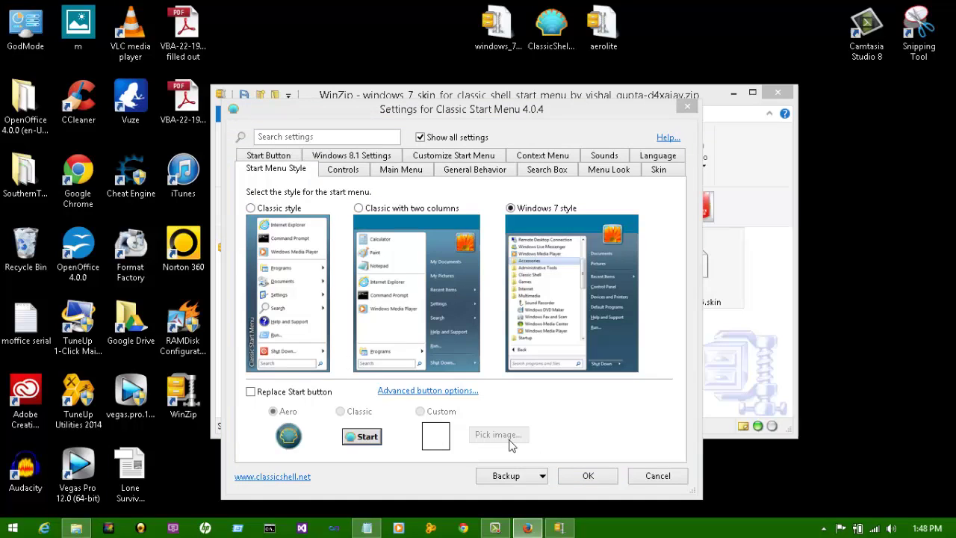
Step: Load the Classic Start Menu settings from the Settings XML file in C:\Program Files\Classic Shell\Skins
click(508, 475)
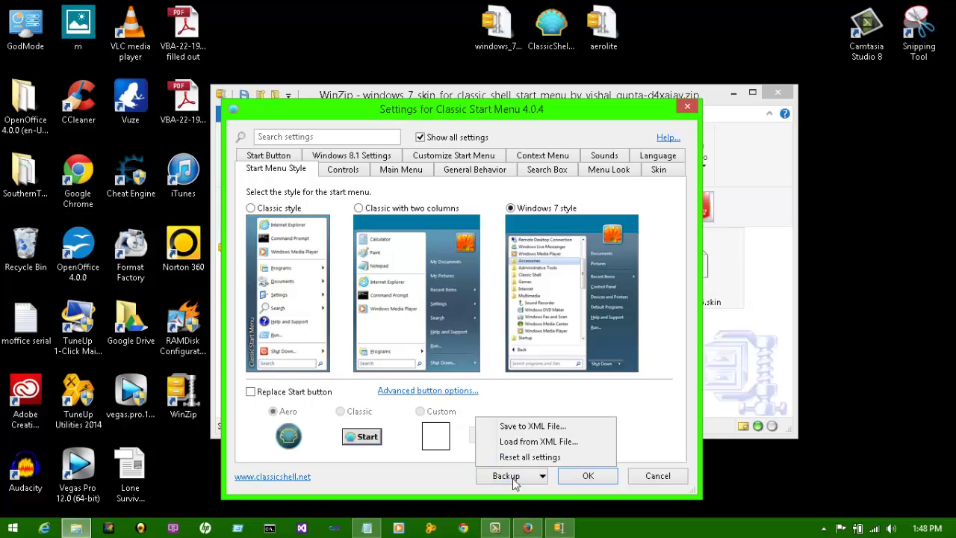
click(536, 442)
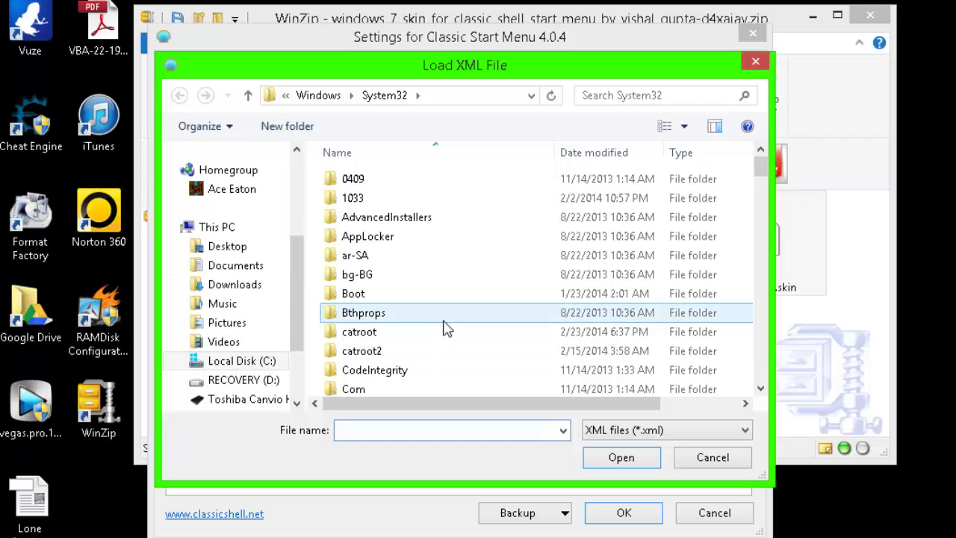
click(445, 97)
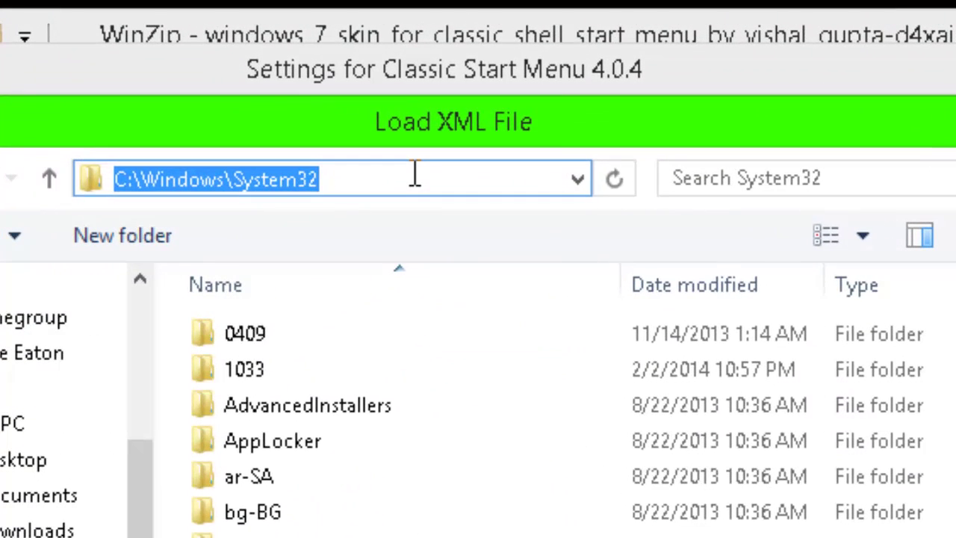
key(BackSpace)
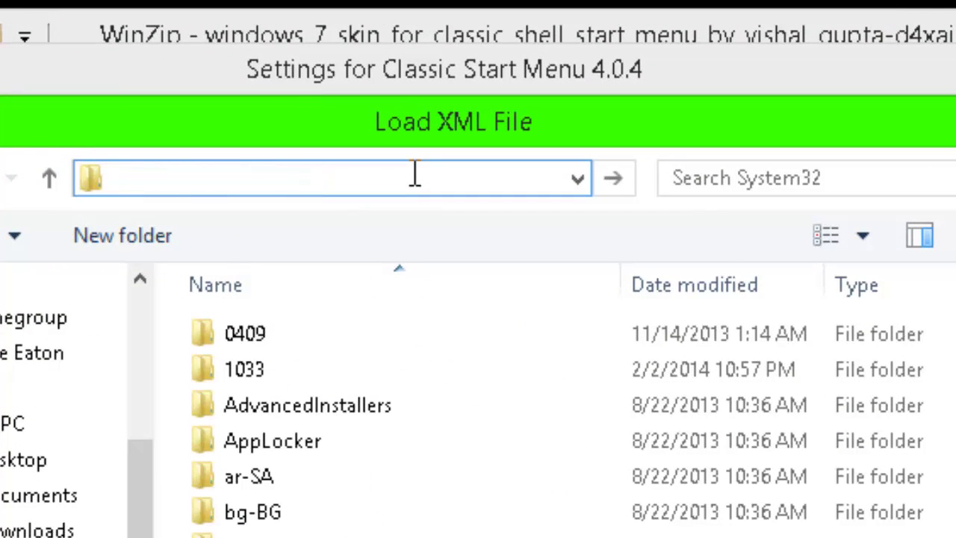
text(C:\Program Files\Classic Shell\Skins)
key(ctrl+a)
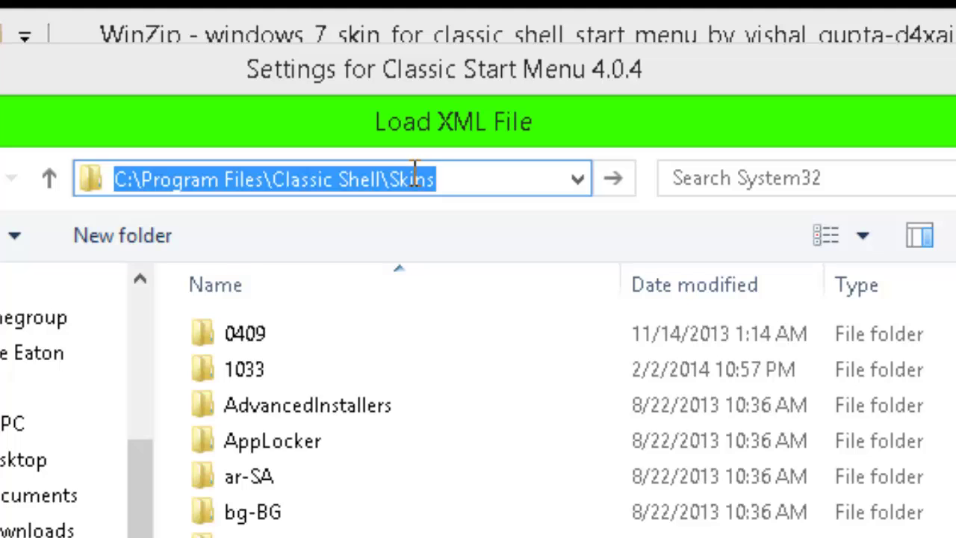
key(Return)
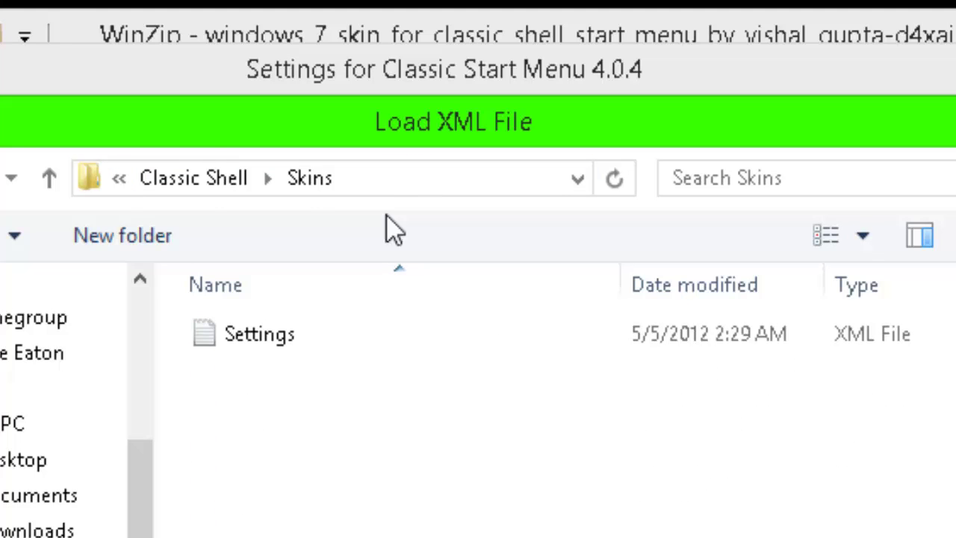
click(319, 333)
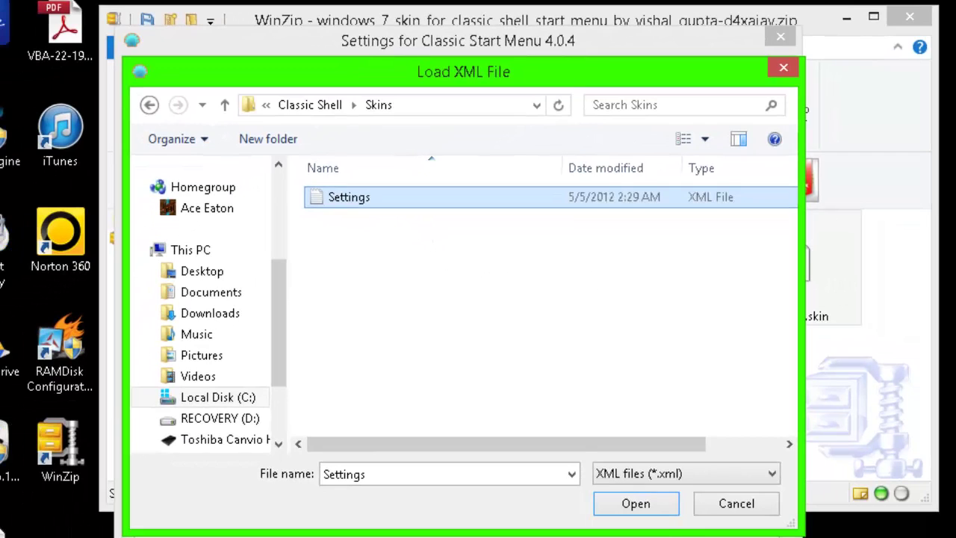
click(637, 505)
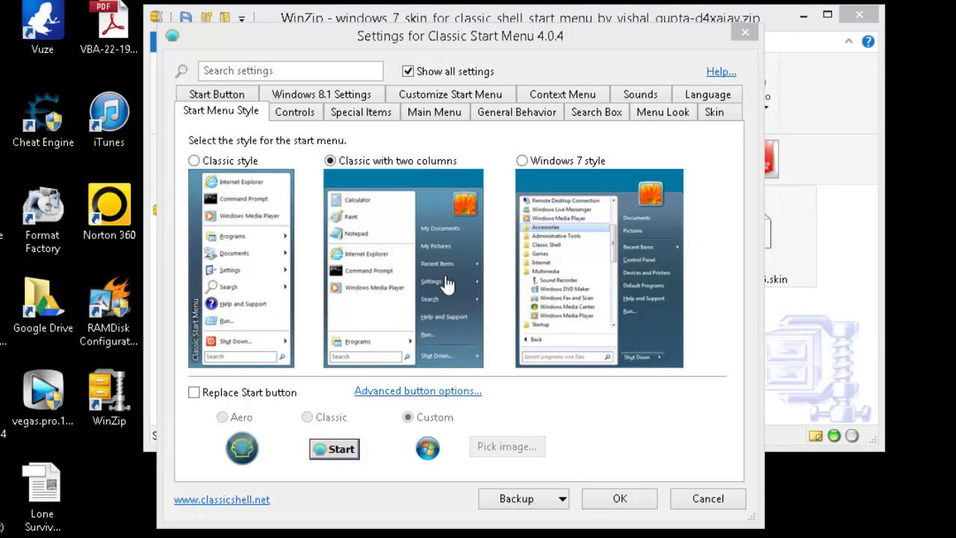
Step: Show the start menu's skin options and load the Settings XML file from the Skins folder once more
click(714, 112)
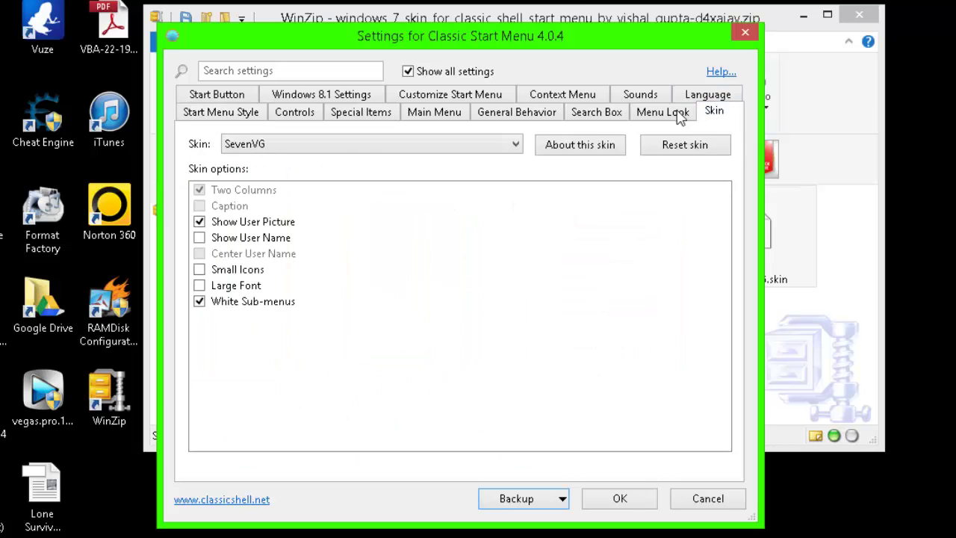
click(519, 501)
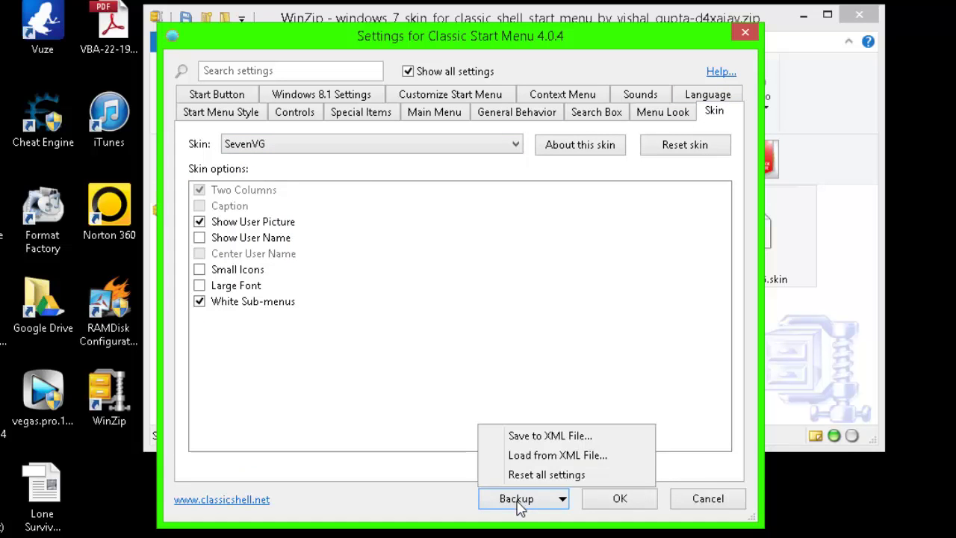
click(524, 455)
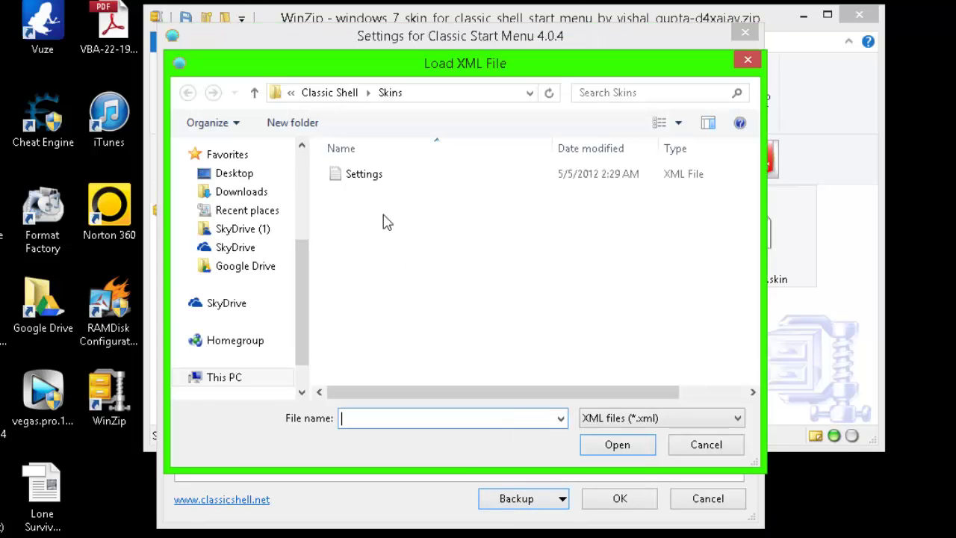
click(393, 177)
click(601, 448)
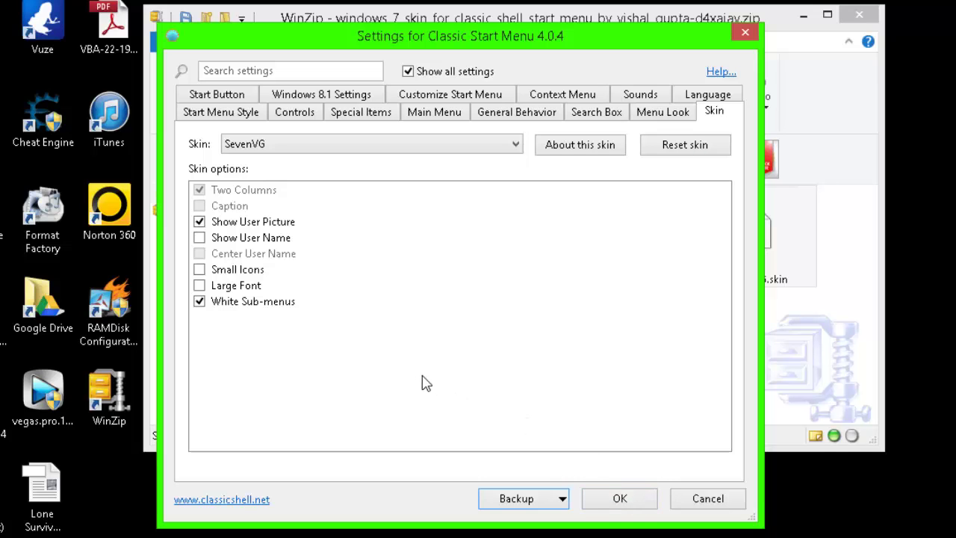
Step: Enable Small Icons and Show User Name for the SevenVG skin, save the settings, and close the skin archive window
click(198, 269)
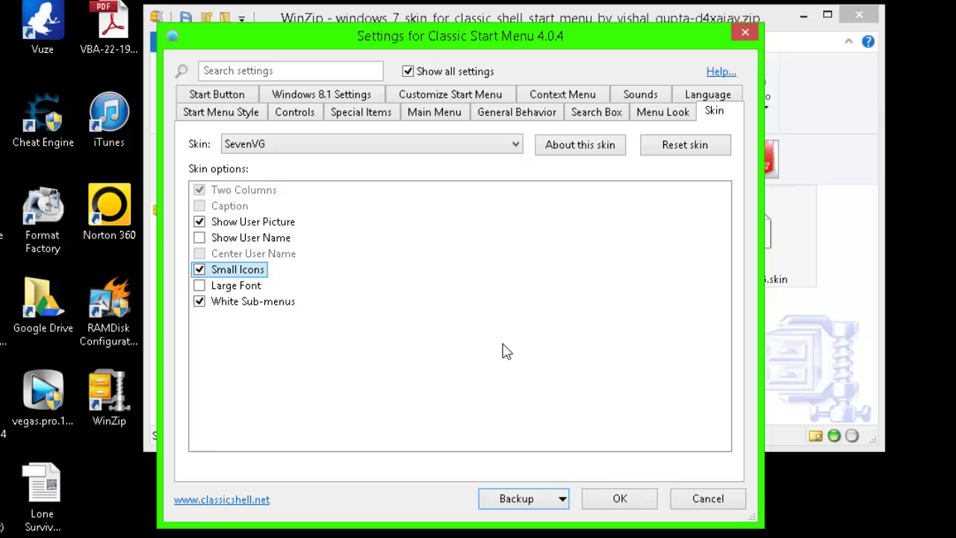
click(199, 239)
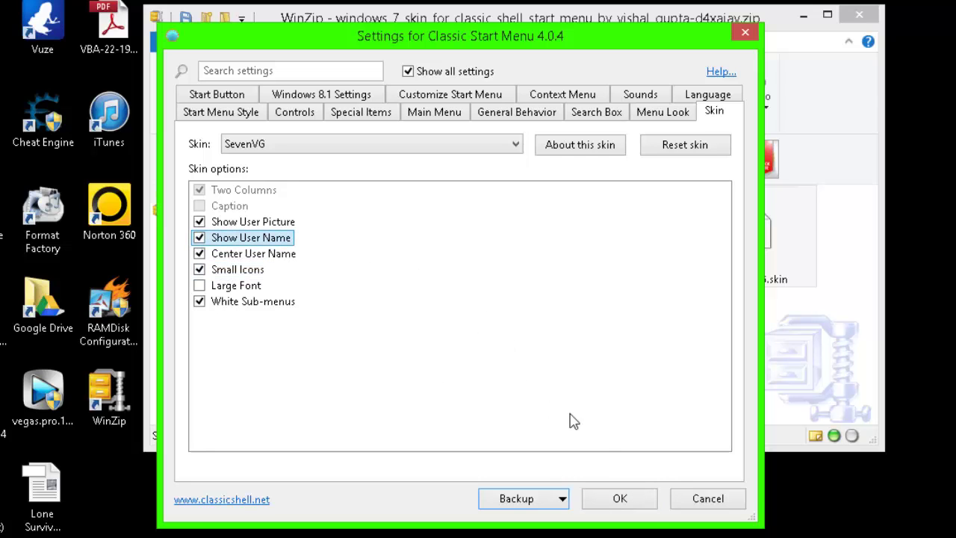
click(619, 498)
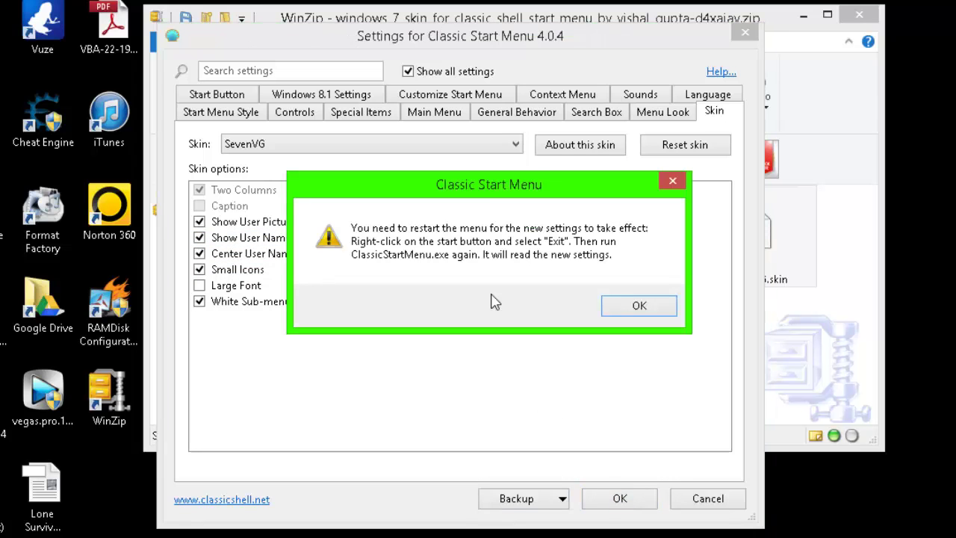
click(639, 305)
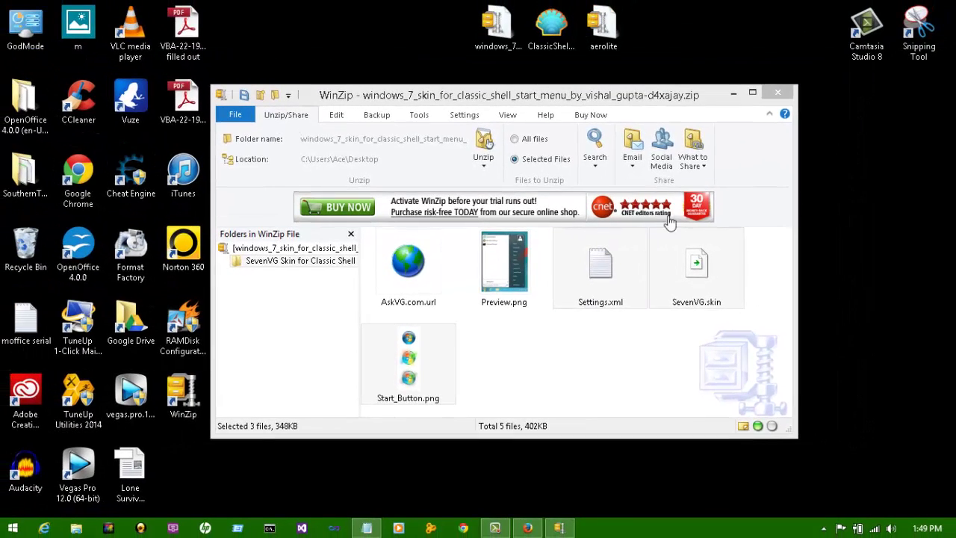
click(777, 93)
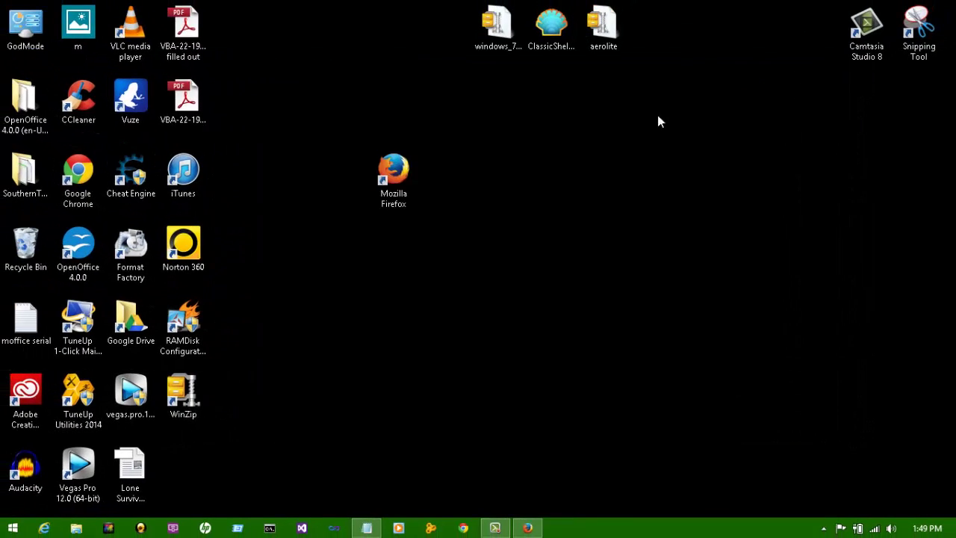
Step: Examine the restyled start menu and its WinZip submenu, and close the menu
click(13, 528)
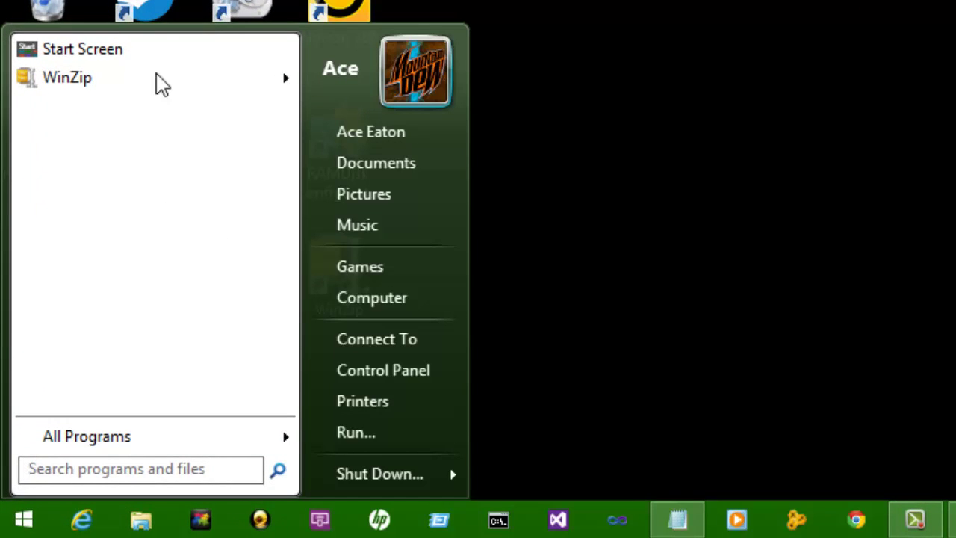
click(265, 55)
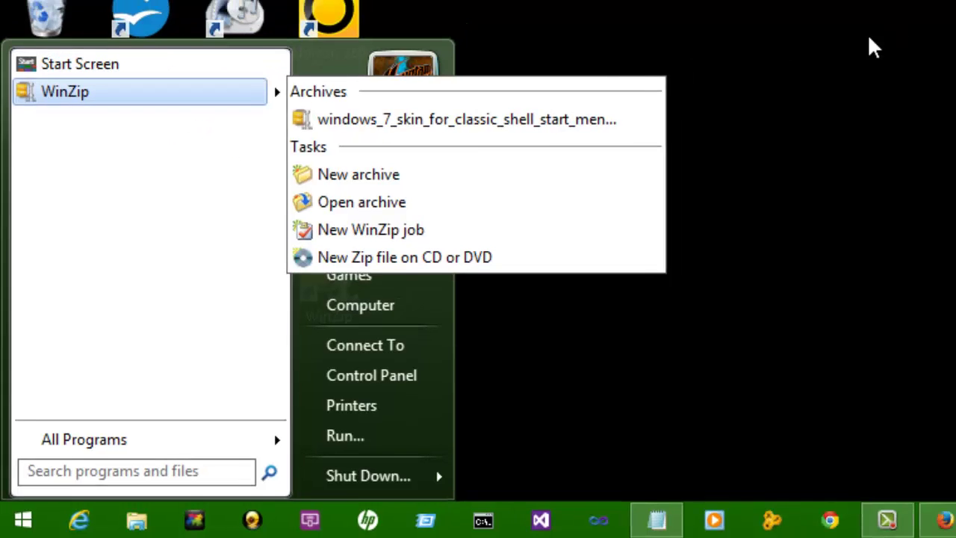
click(893, 36)
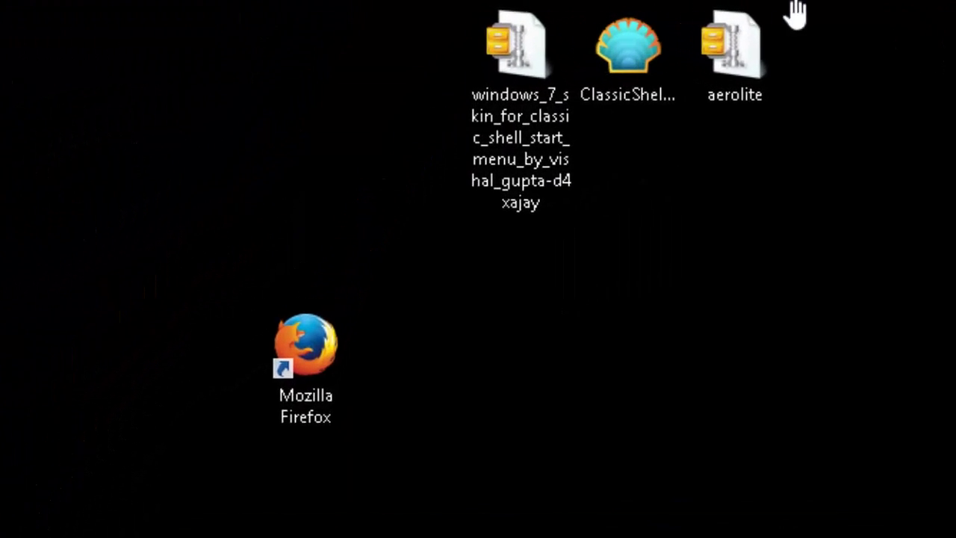
Step: Extract aerolite.theme from the aerolite archive to the desktop with the WinZip evaluation version, and close the archive window
double_click(780, 58)
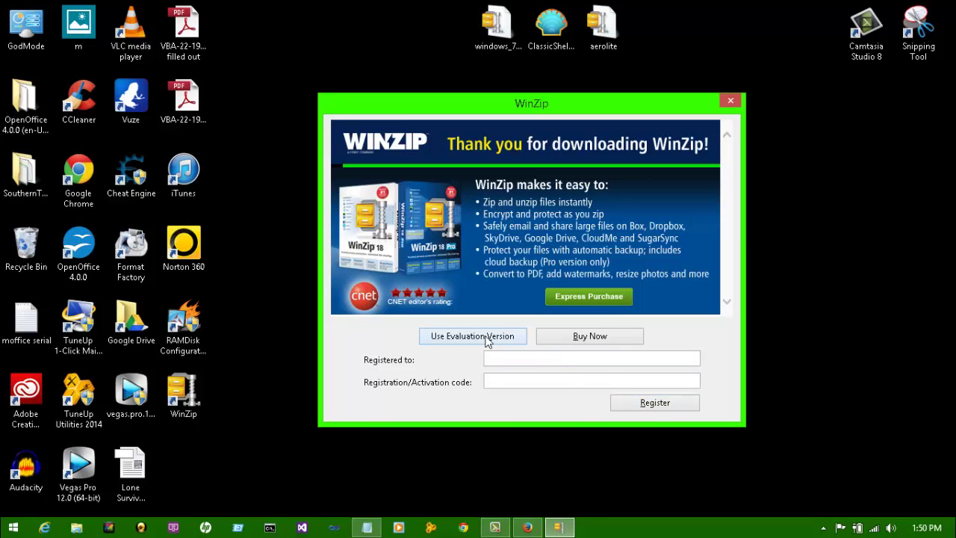
click(472, 336)
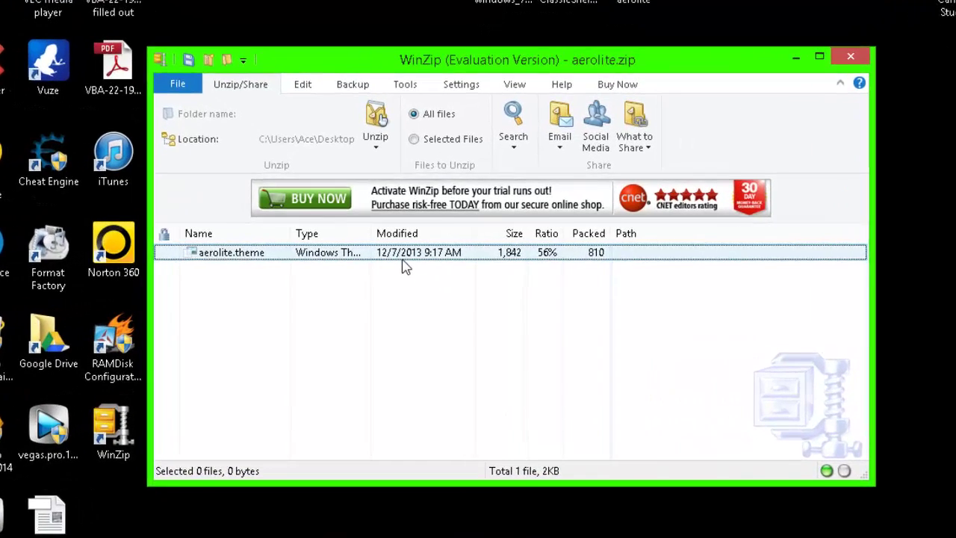
click(402, 254)
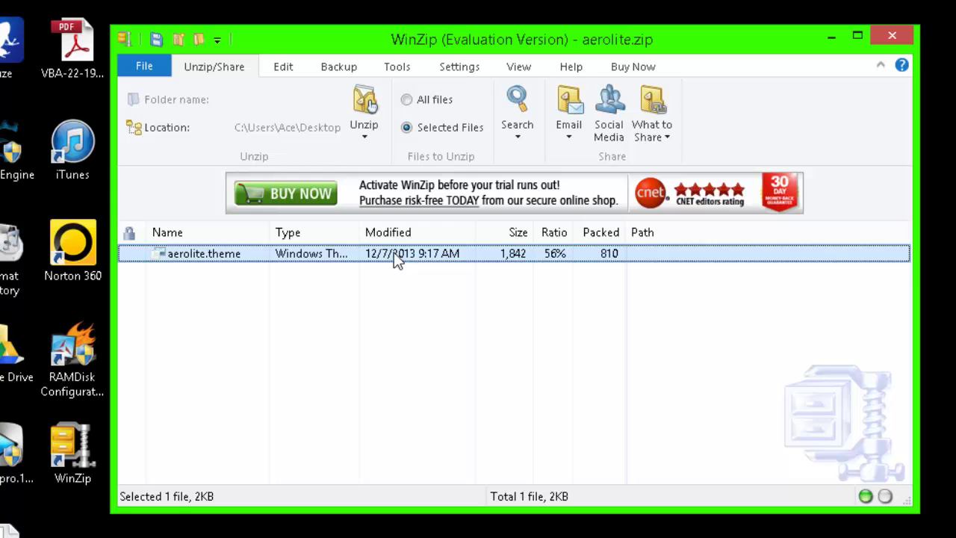
drag(394, 252, 753, 0)
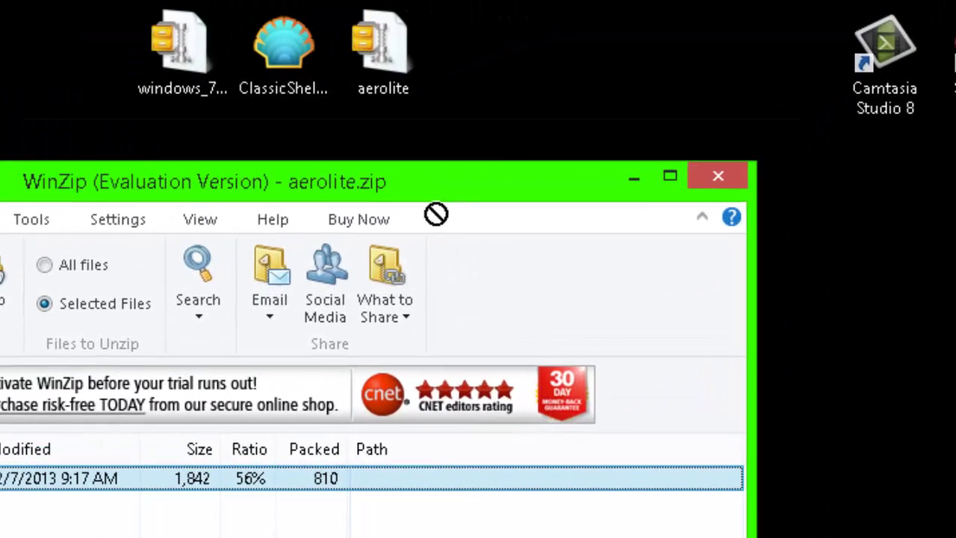
drag(526, 109, 522, 82)
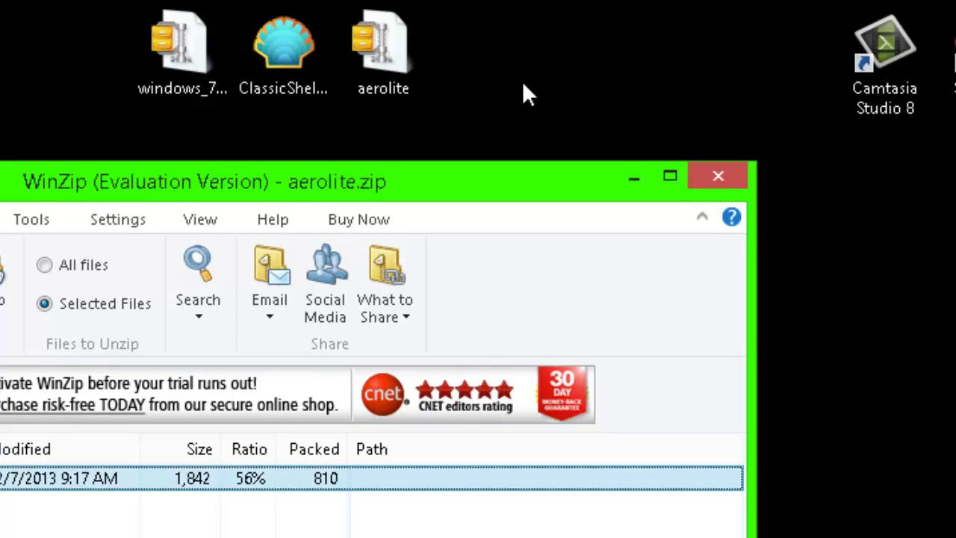
click(605, 184)
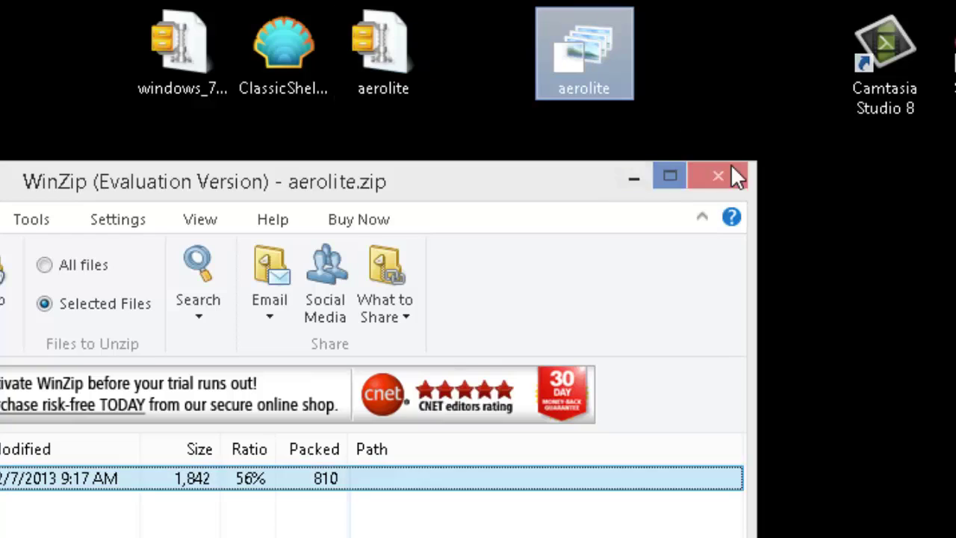
click(711, 175)
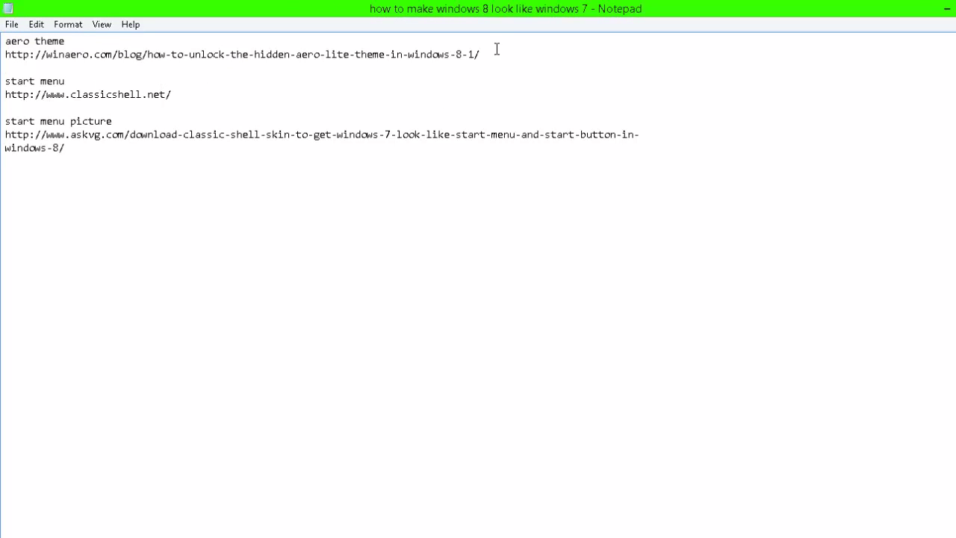
Step: Highlight the winaero.com link under "aero theme" in the Notepad notes, and minimize the notes
drag(496, 49, 3, 56)
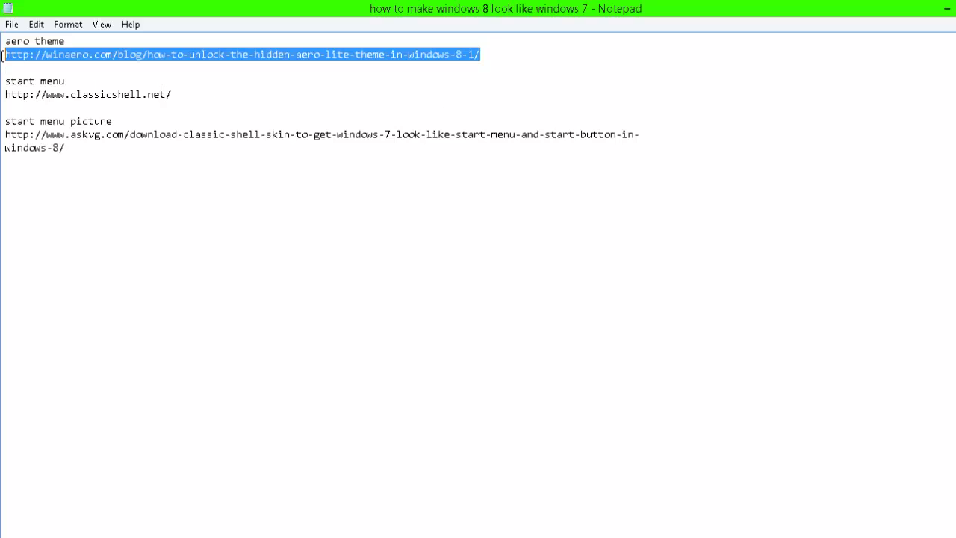
click(947, 12)
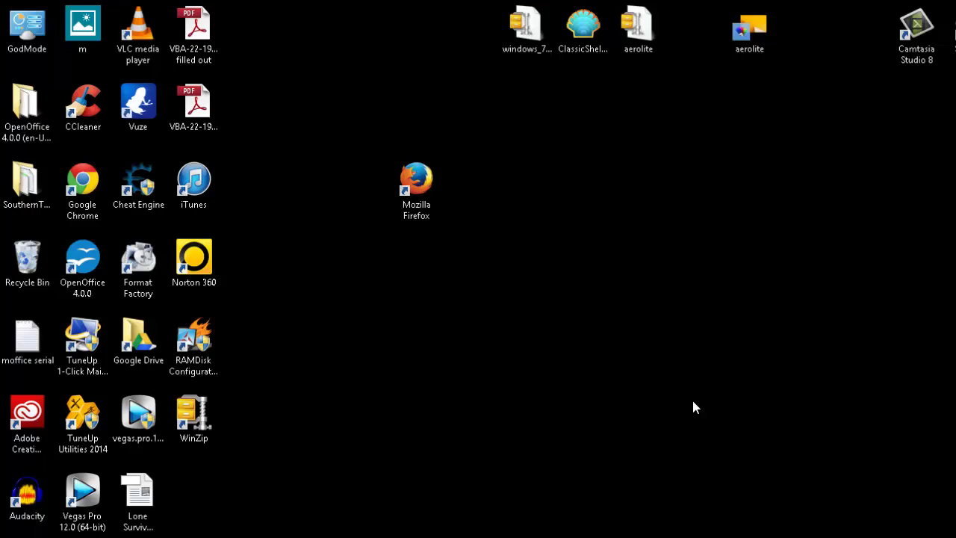
Step: Examine the general and security properties of the aerolite theme file on the desktop, and close the properties
right_click(742, 34)
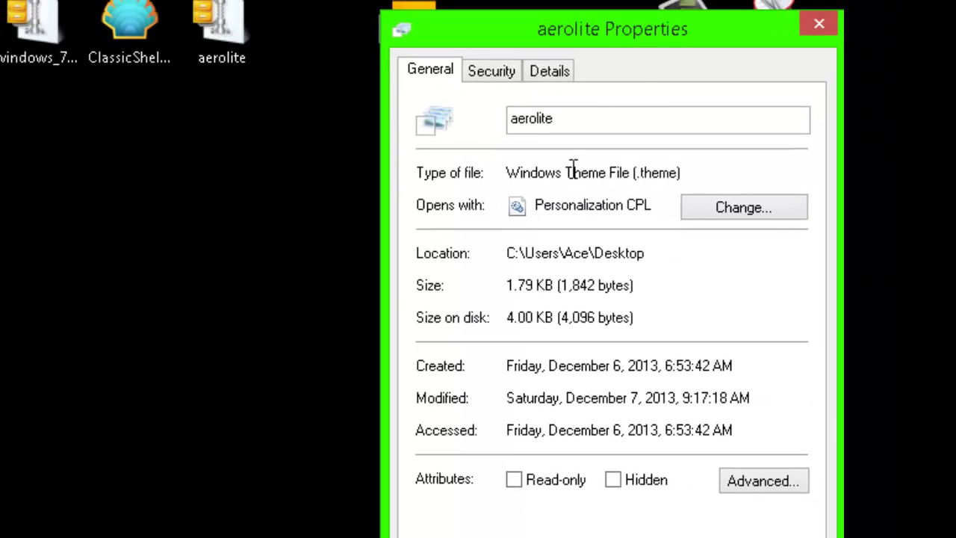
drag(632, 32, 243, 10)
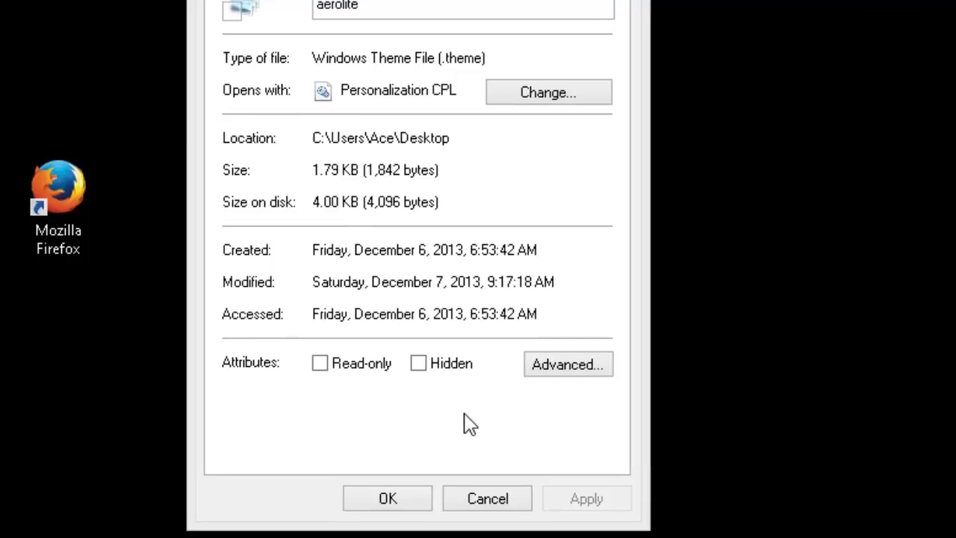
click(443, 60)
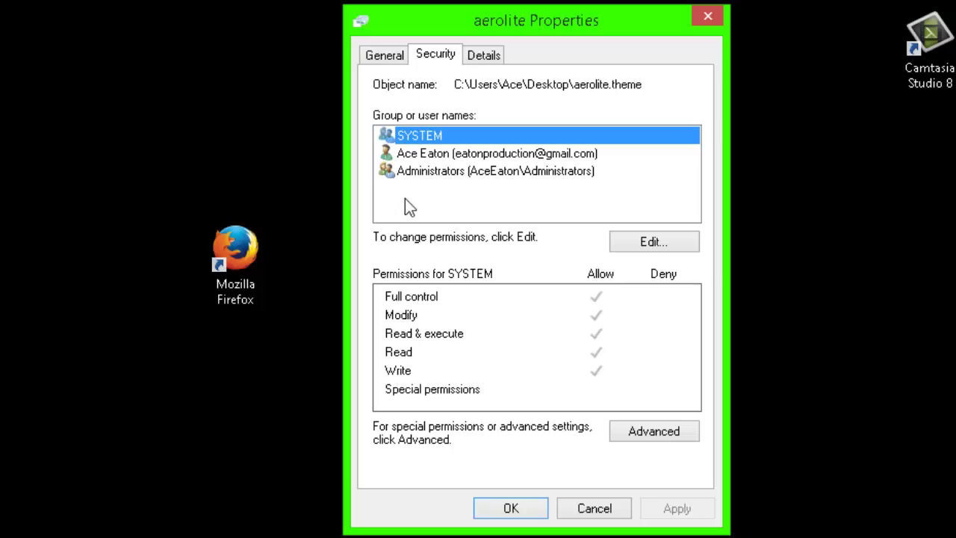
click(385, 56)
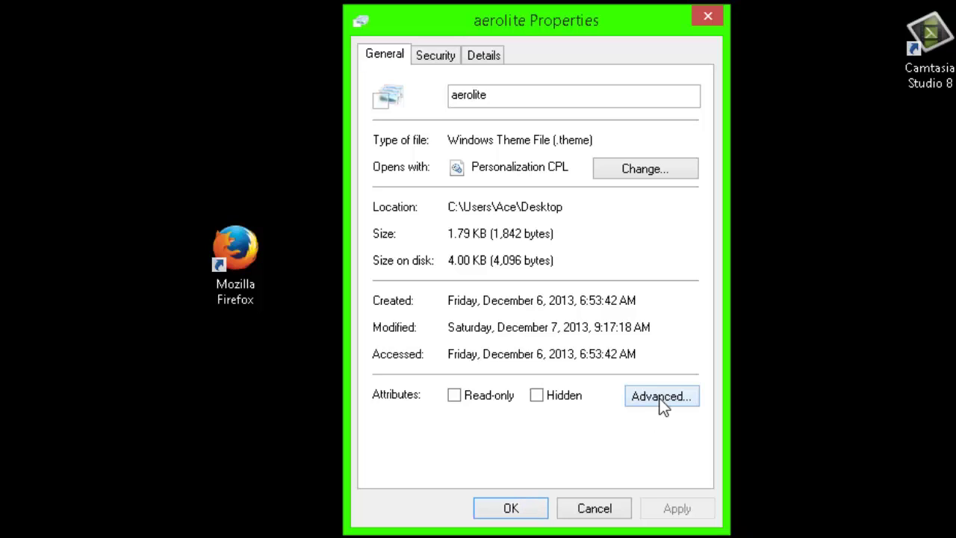
click(531, 502)
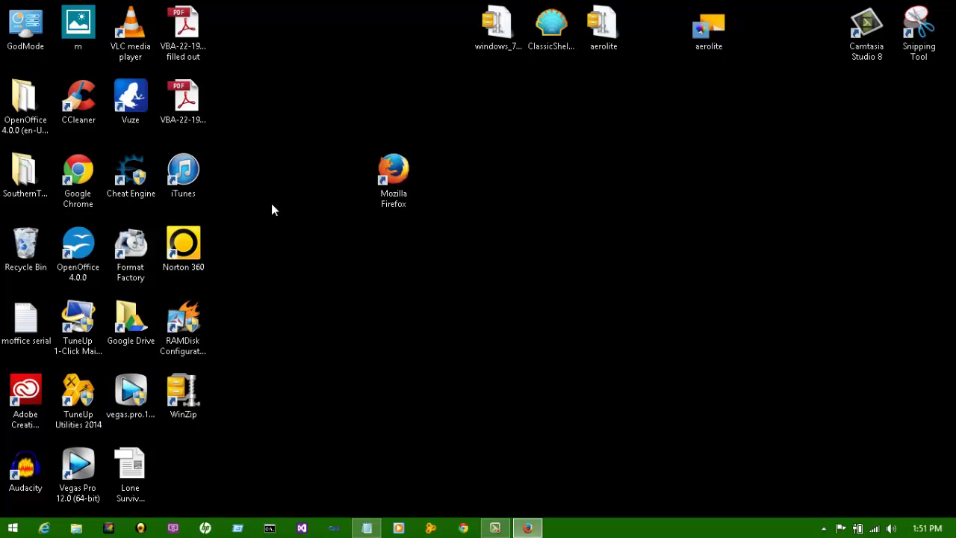
Step: Open a File Explorer window and go to the folder C:\Windows\Resources\Themes
key(super+e)
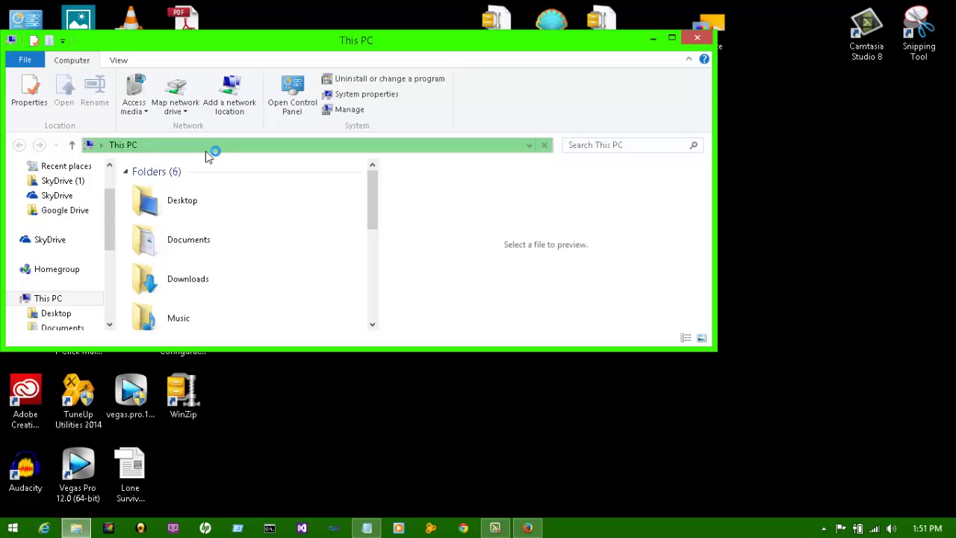
click(217, 147)
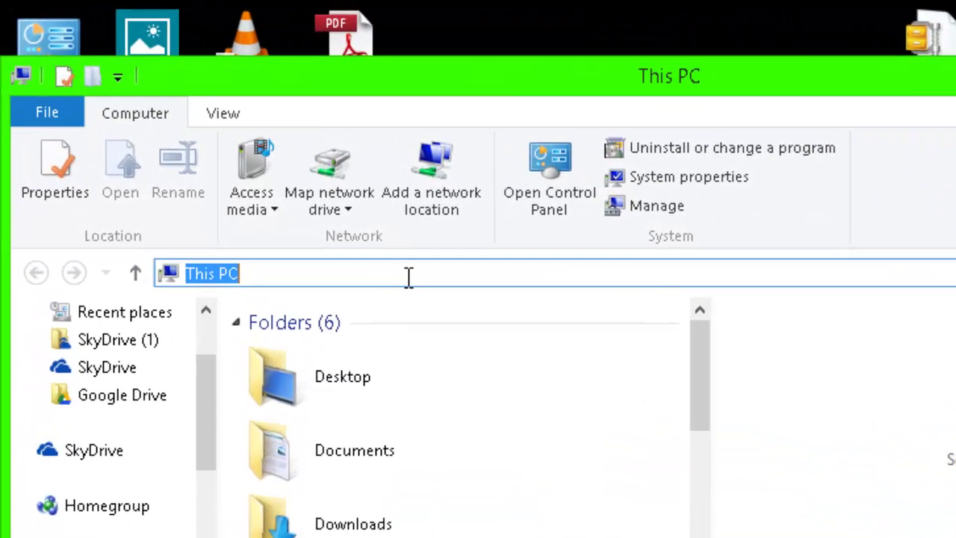
text(C:\Windows\Resources\Themes)
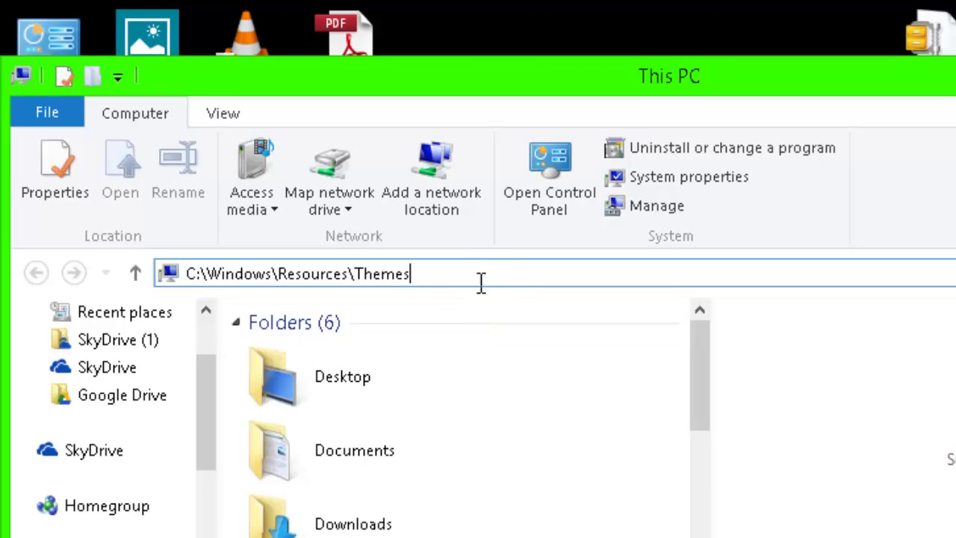
key(ctrl+a)
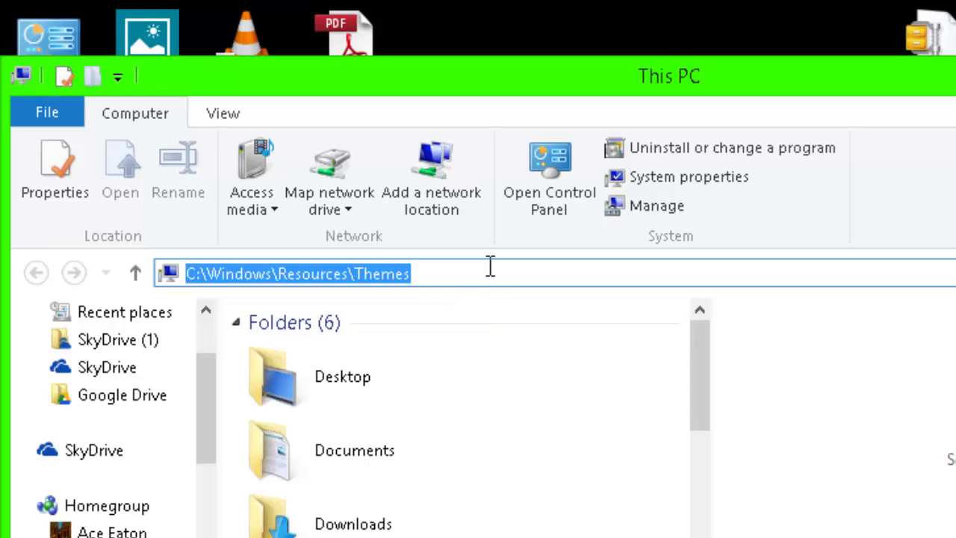
key(Return)
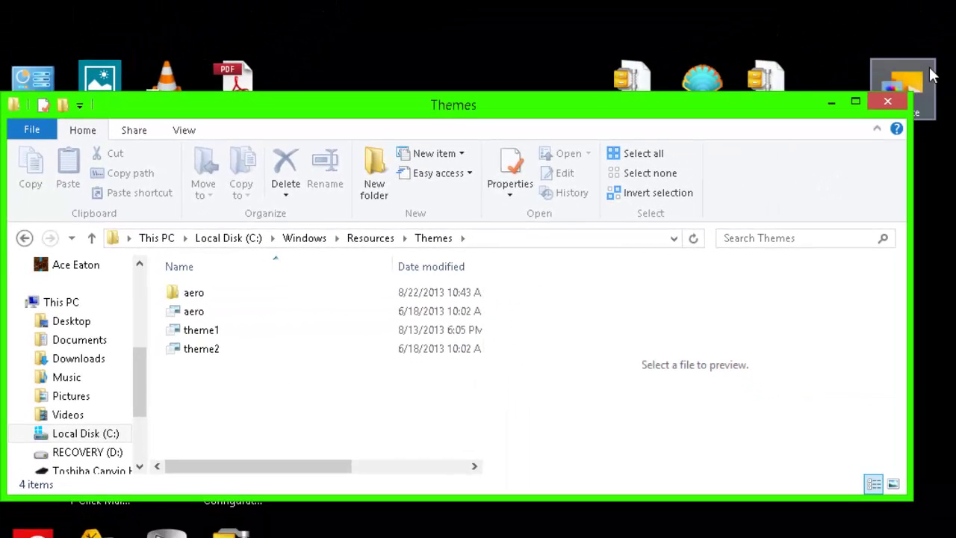
Step: Move the aerolite theme file from the desktop into the Themes folder with administrator permission, and close the folder window
drag(931, 77, 282, 413)
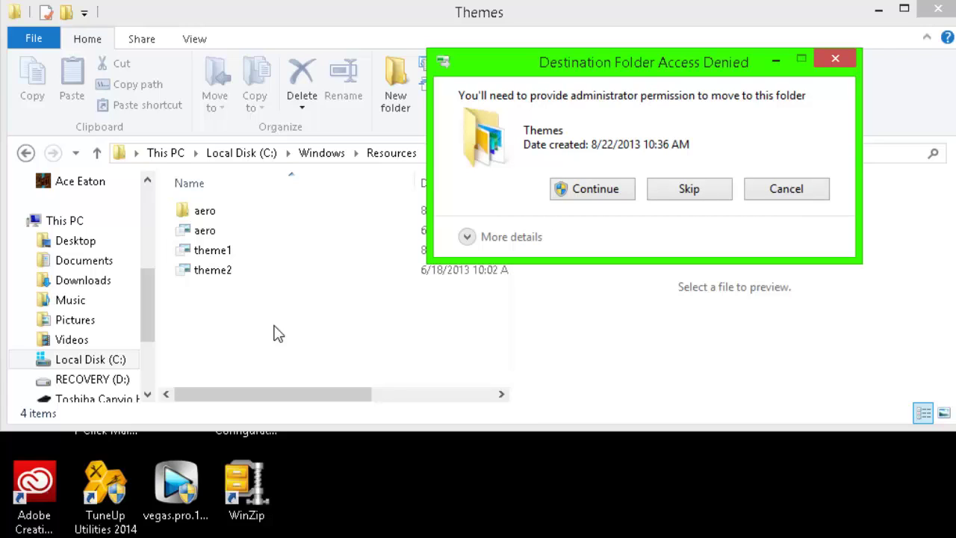
click(590, 189)
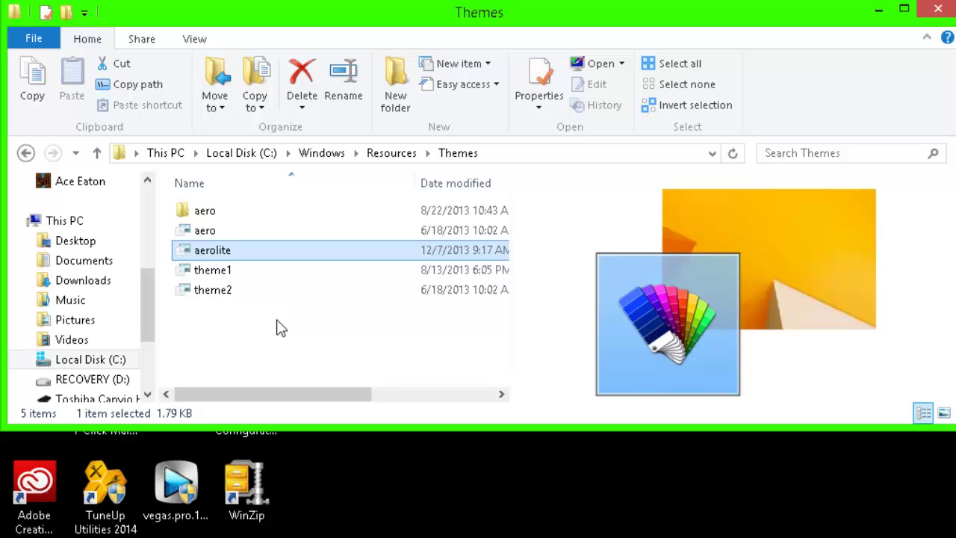
click(943, 8)
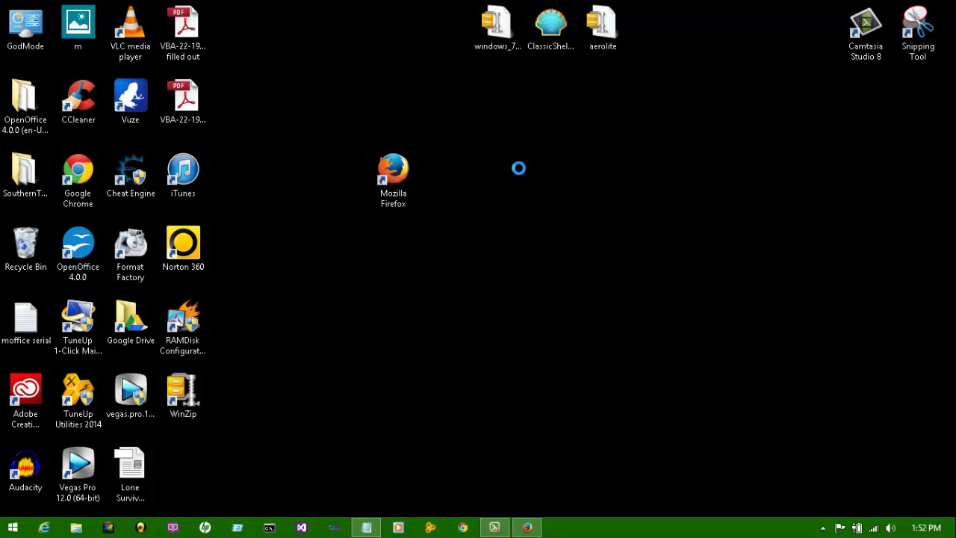
Step: Open the desktop's Personalization settings and apply the Windows Aero Lite theme from the installed themes
right_click(515, 170)
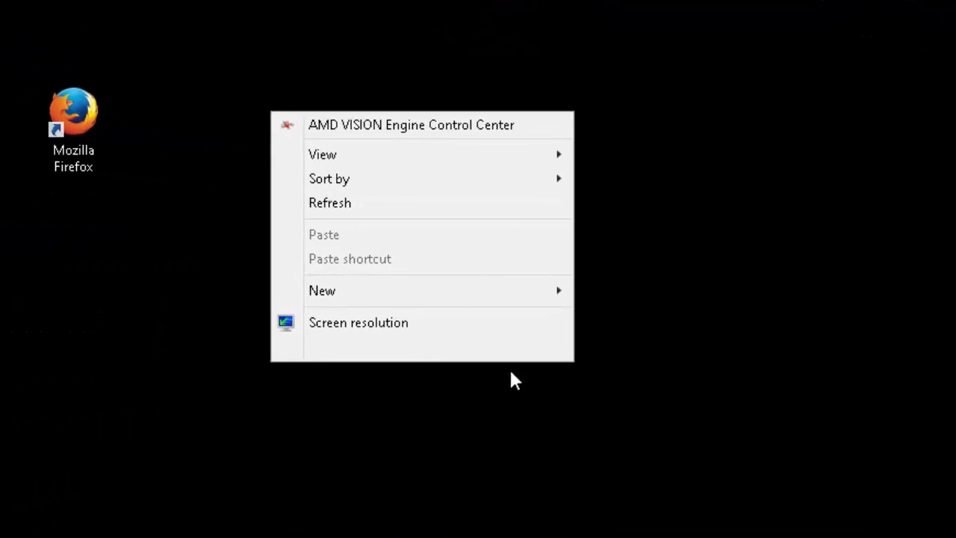
click(413, 349)
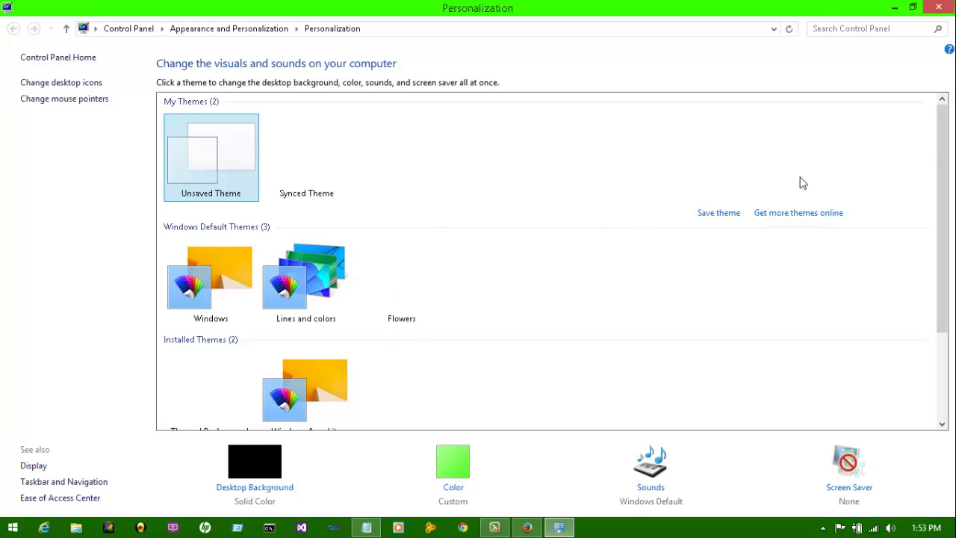
drag(944, 149, 924, 219)
scroll(924, 219, down, 1)
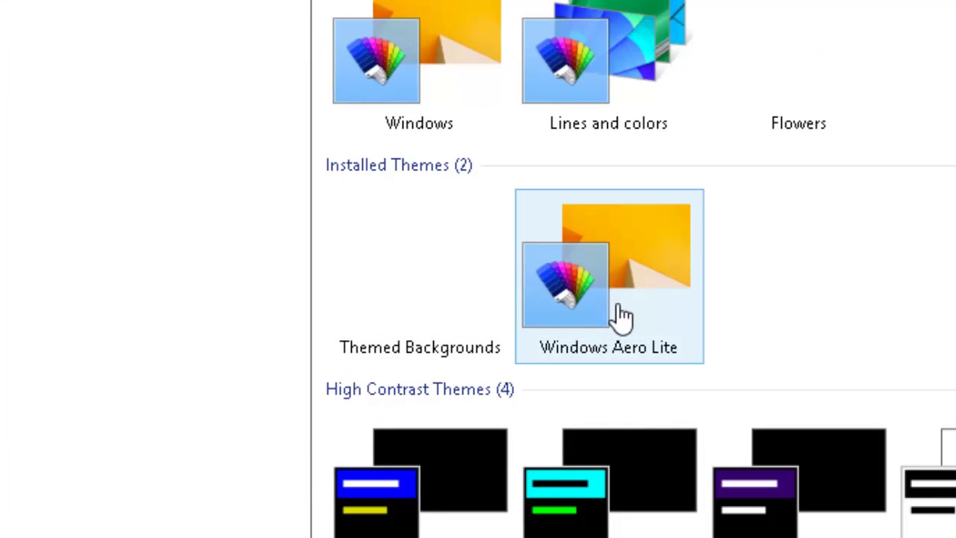
click(618, 302)
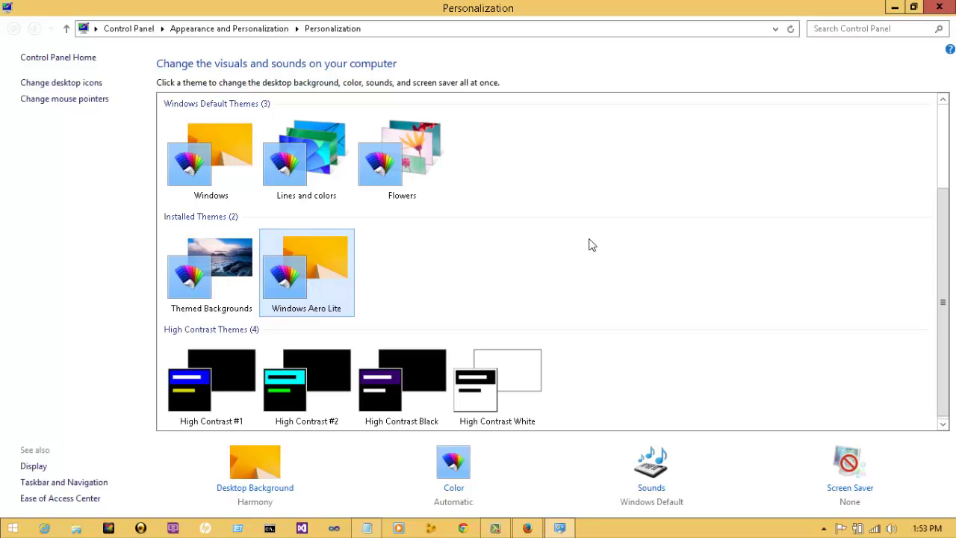
Step: Reposition the Personalization window over the desktop to view the applied theme, and close it along with the Norton performance alert
drag(704, 6, 673, 16)
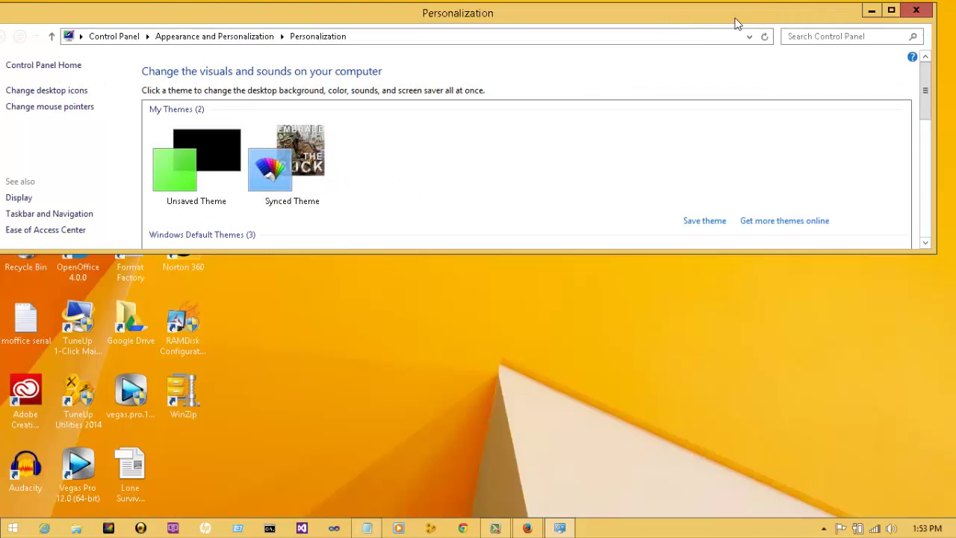
drag(737, 22, 693, 74)
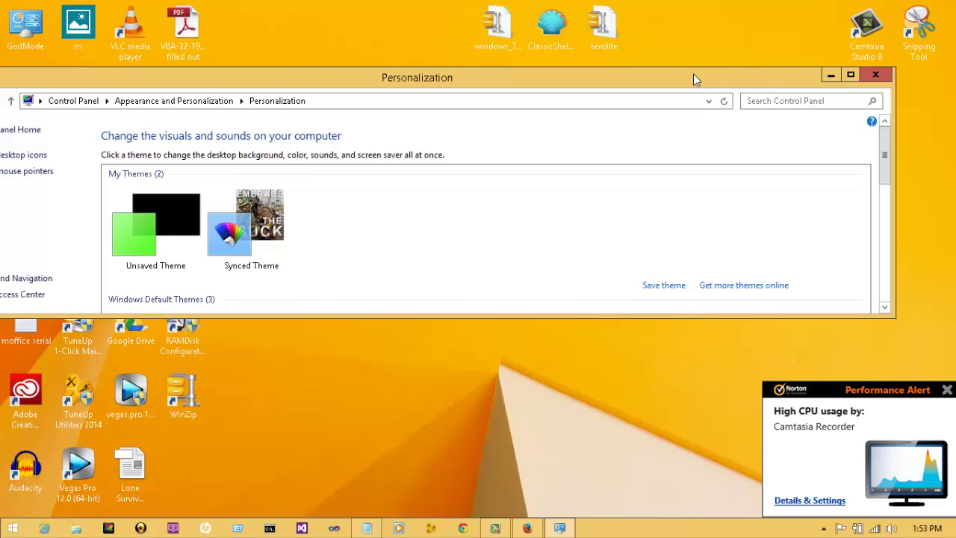
drag(693, 73, 623, 87)
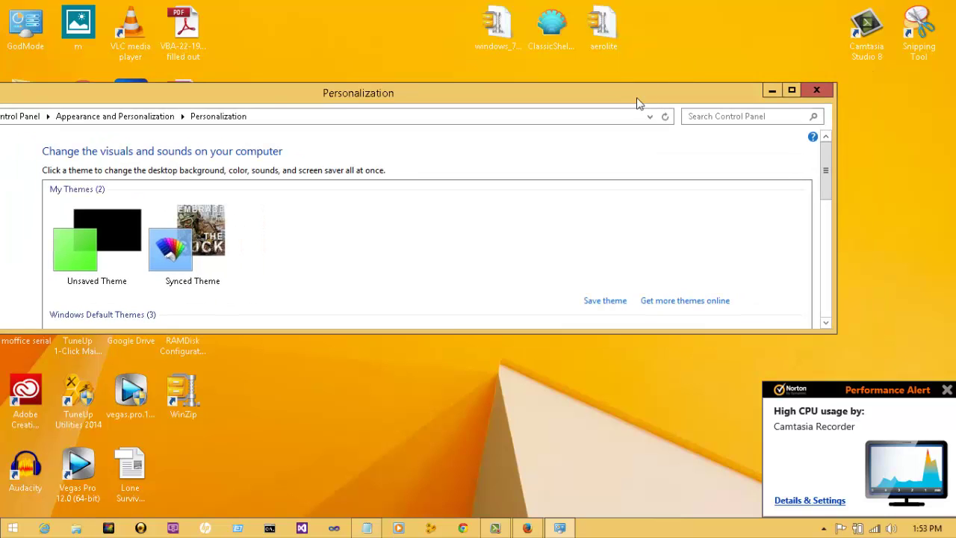
click(819, 91)
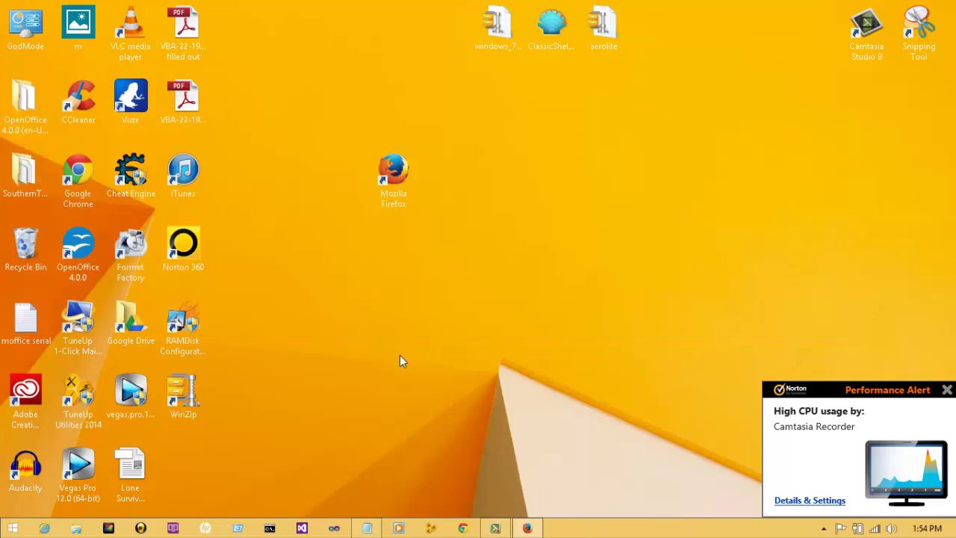
click(946, 390)
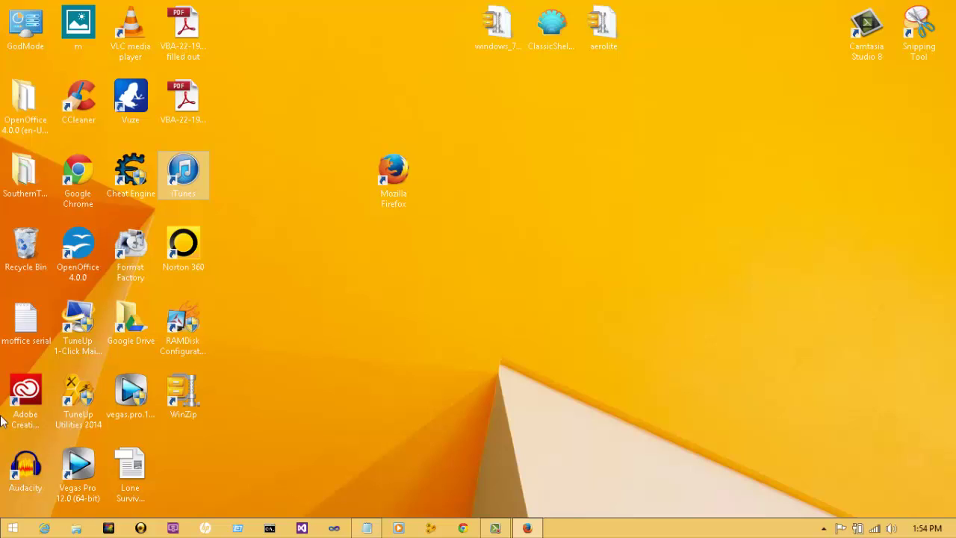
Step: Review the theme, start menu and start menu picture links in the Notepad notes, and return to the desktop
key(Left)
click(367, 525)
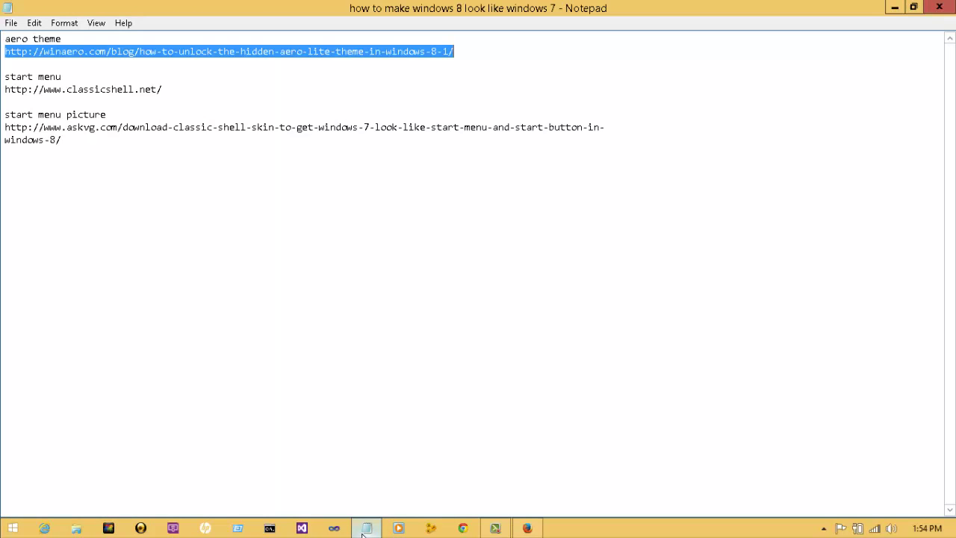
click(220, 177)
drag(115, 152, 158, 222)
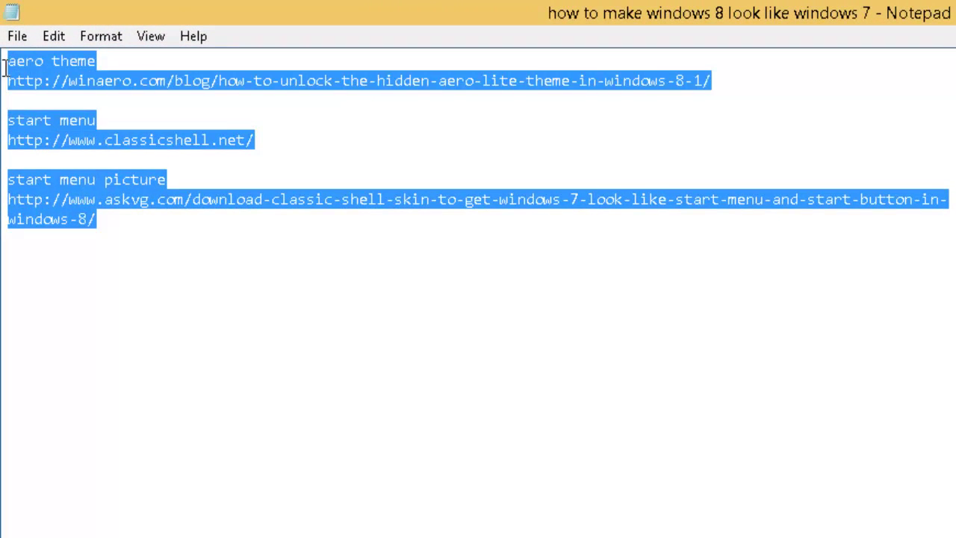
click(158, 222)
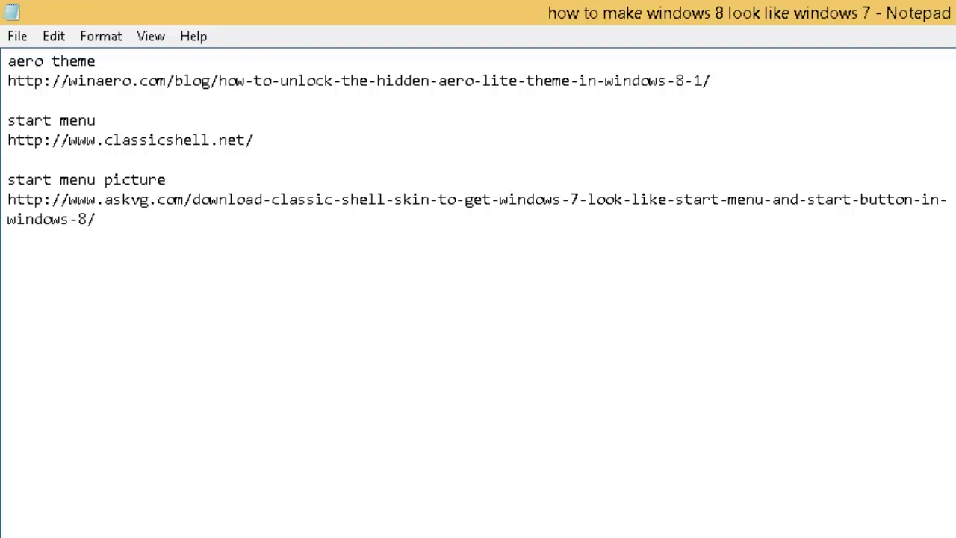
key(super+d)
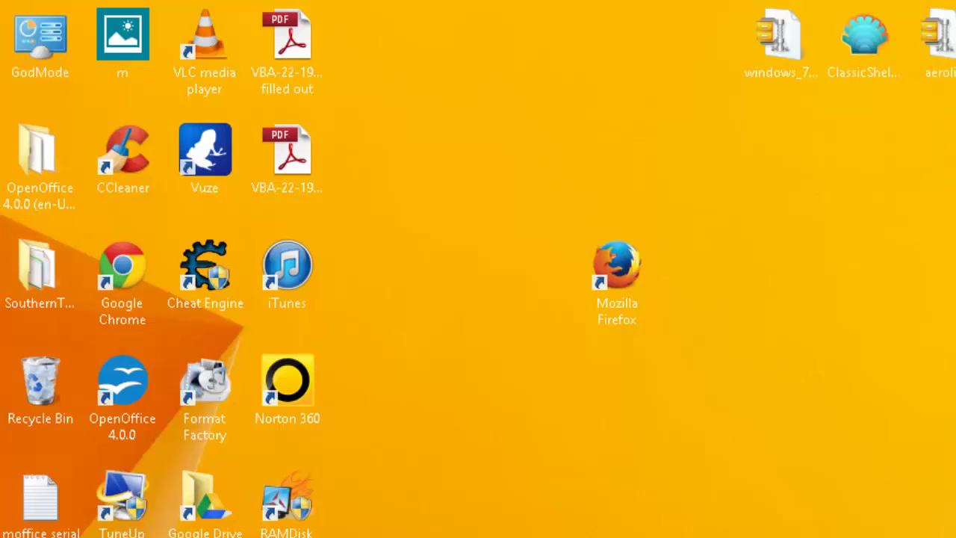